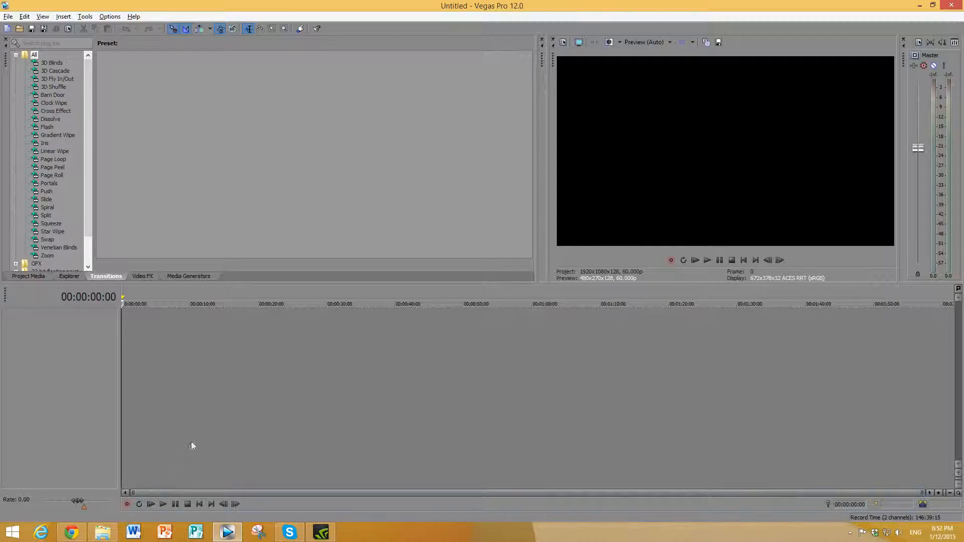
Import the Battlefield 4 01.09.2015 - 16.40.32.03 recording from the Recordings folder to the start of the empty timeline
left_click(103, 532)
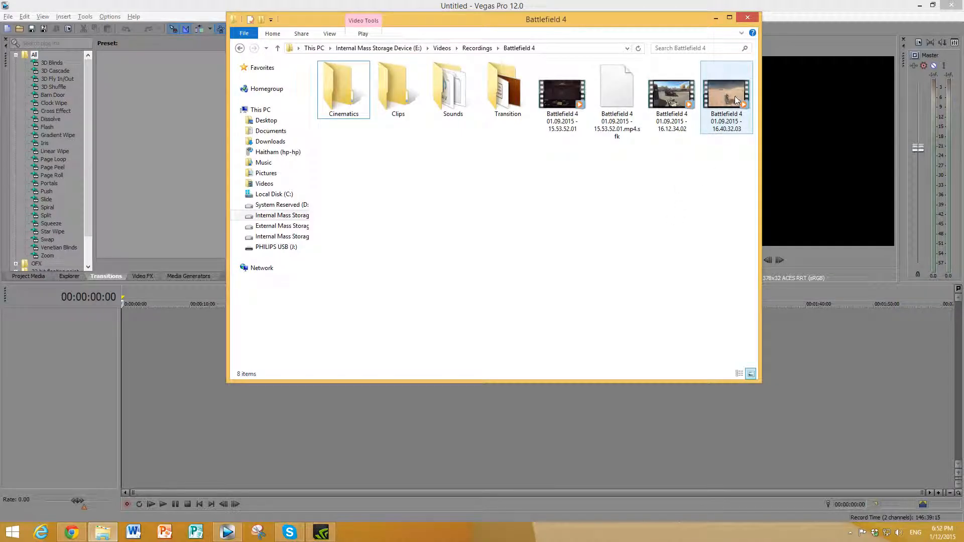
left_click_drag(733, 94, 224, 419)
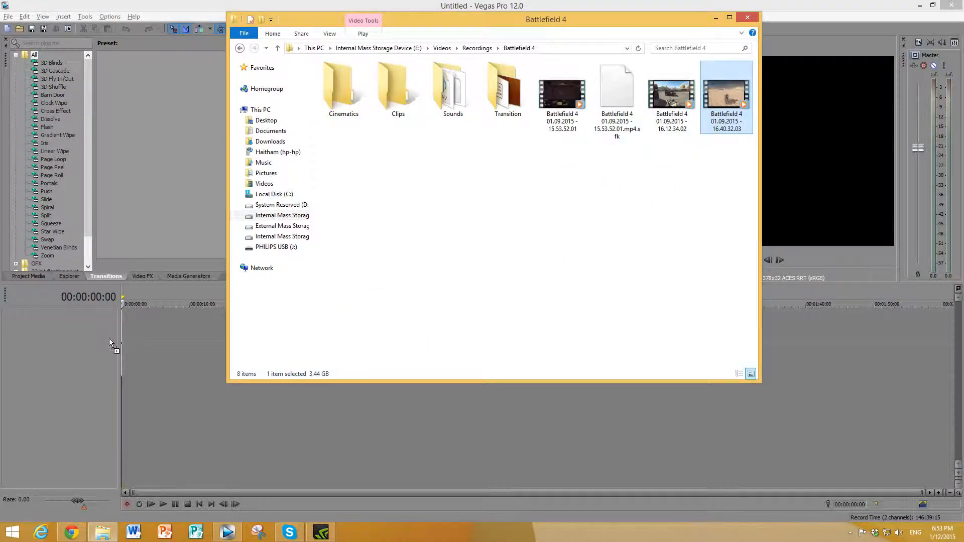
left_click_drag(109, 339, 102, 338)
left_click(716, 18)
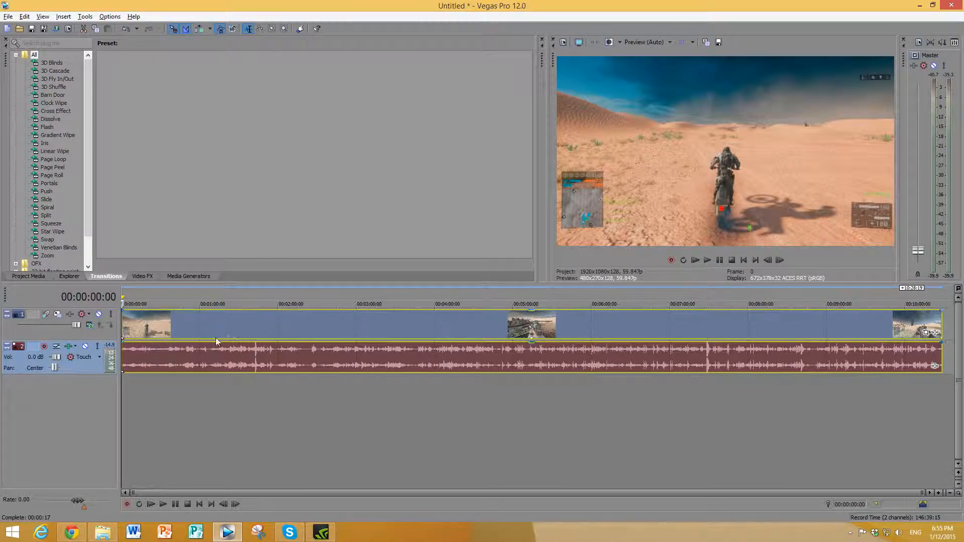
Split the clip at 00:01:51:15 and delete the part before the cut
left_click(267, 331)
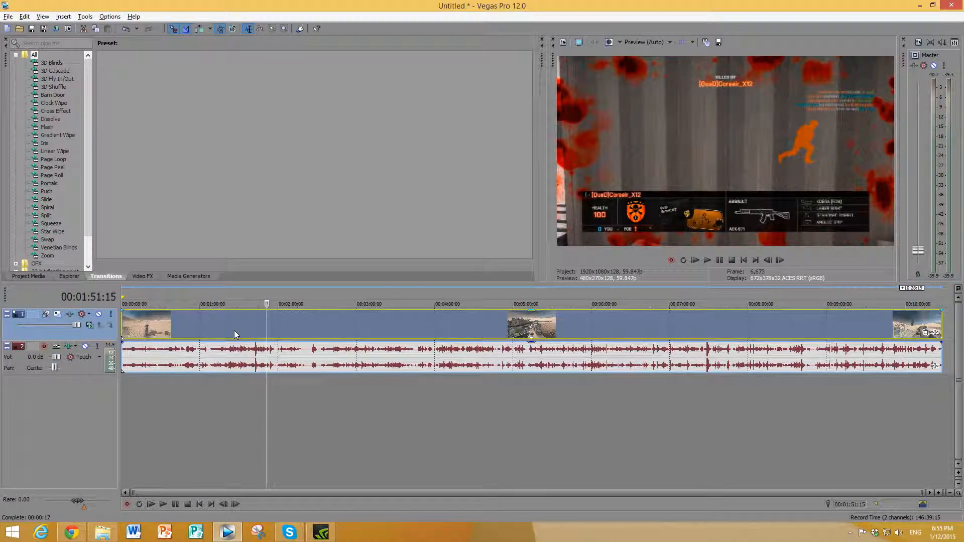
key("s")
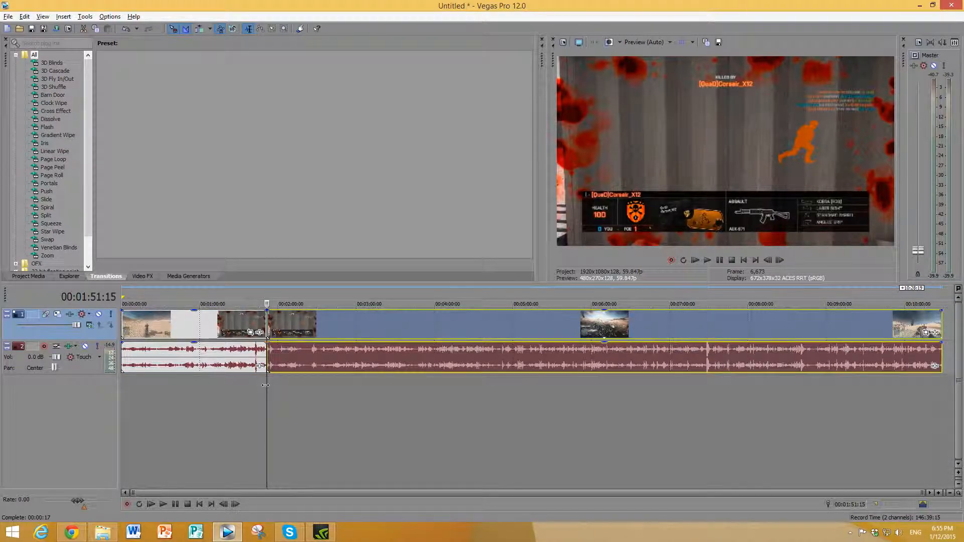
left_click(280, 386)
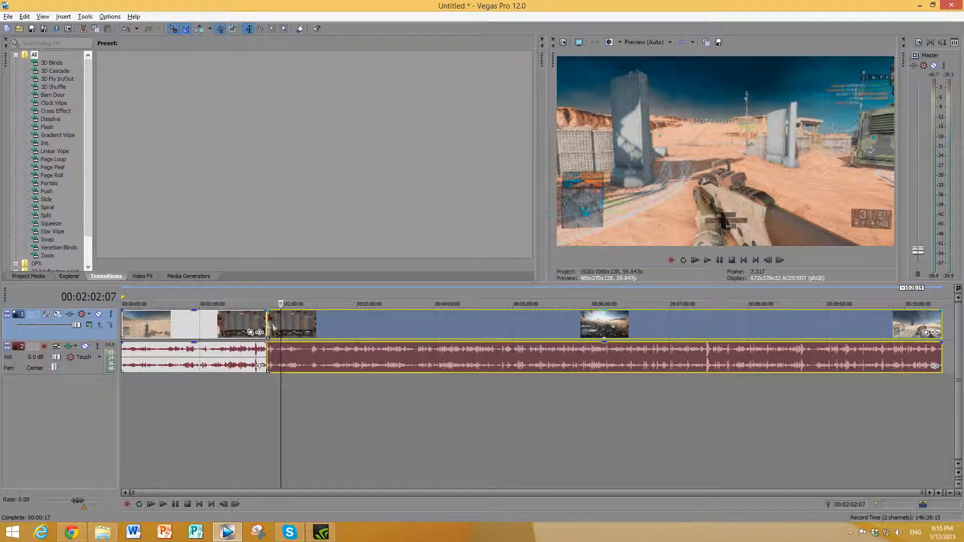
left_click(214, 326)
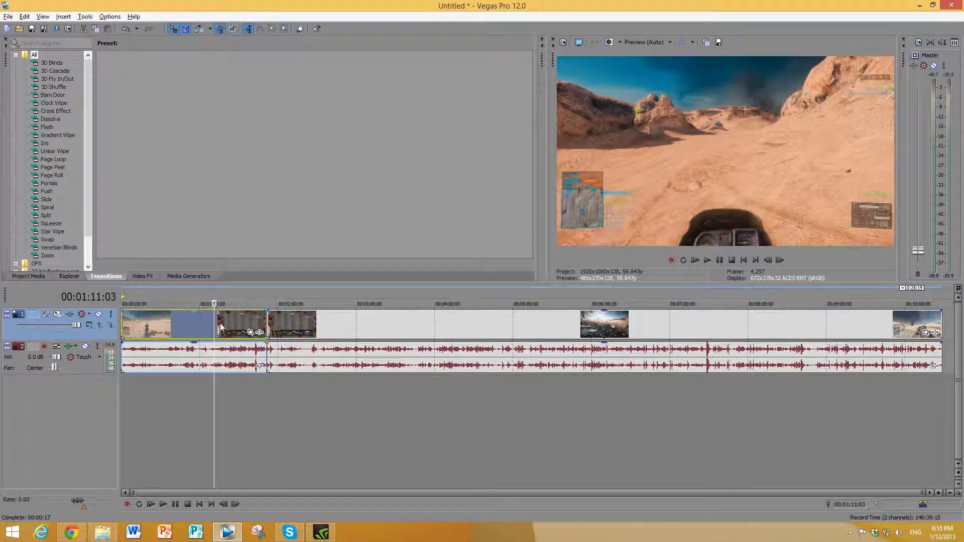
key("Delete")
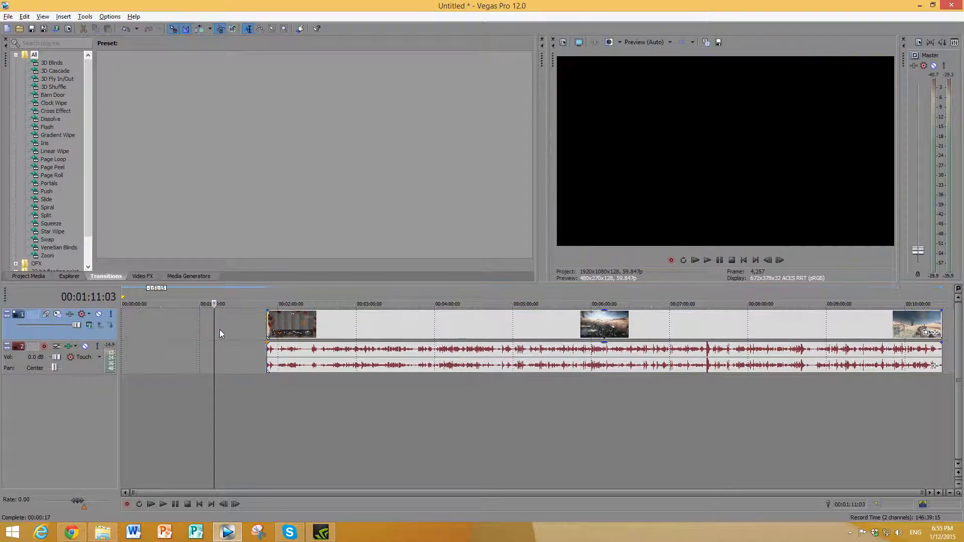
Play back the remaining clip briefly from its beginning
left_click_drag(218, 330, 266, 327)
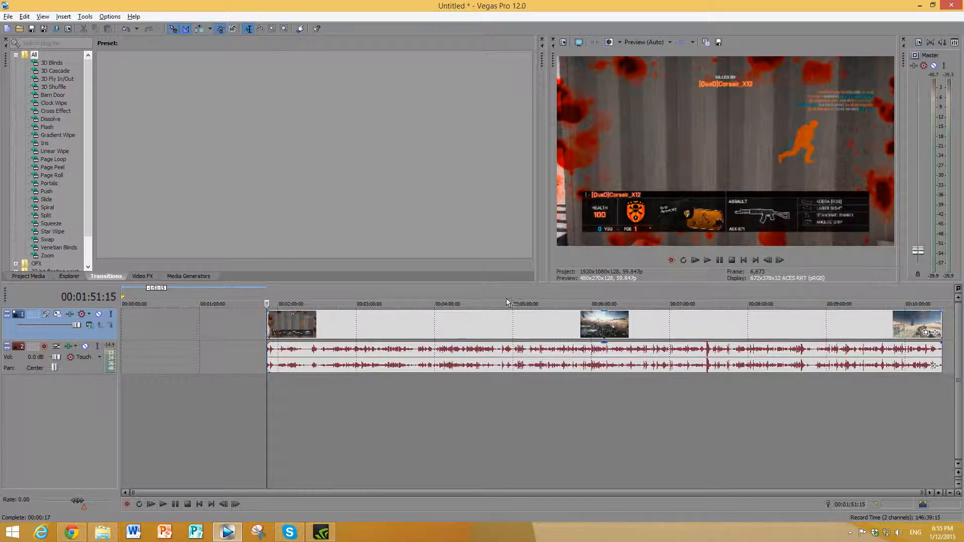
left_click(719, 262)
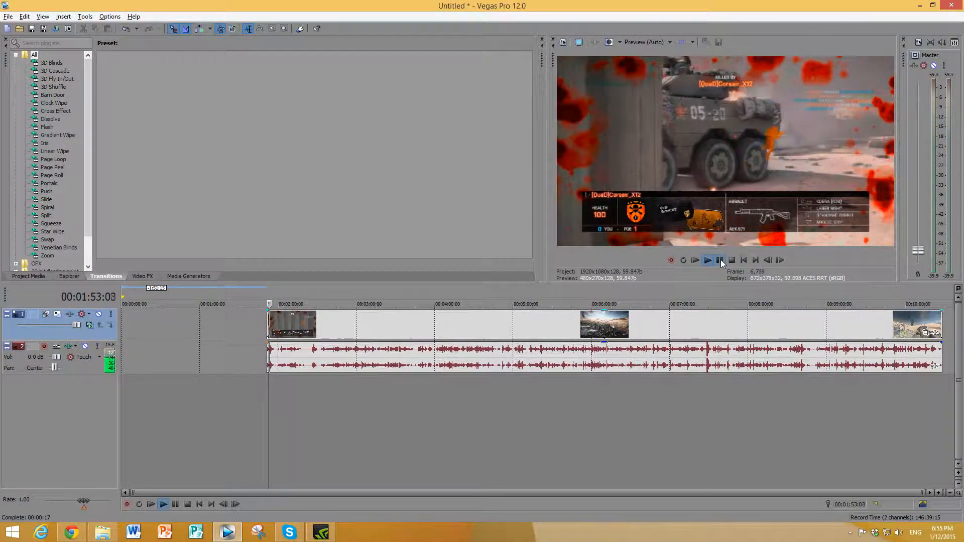
left_click(720, 260)
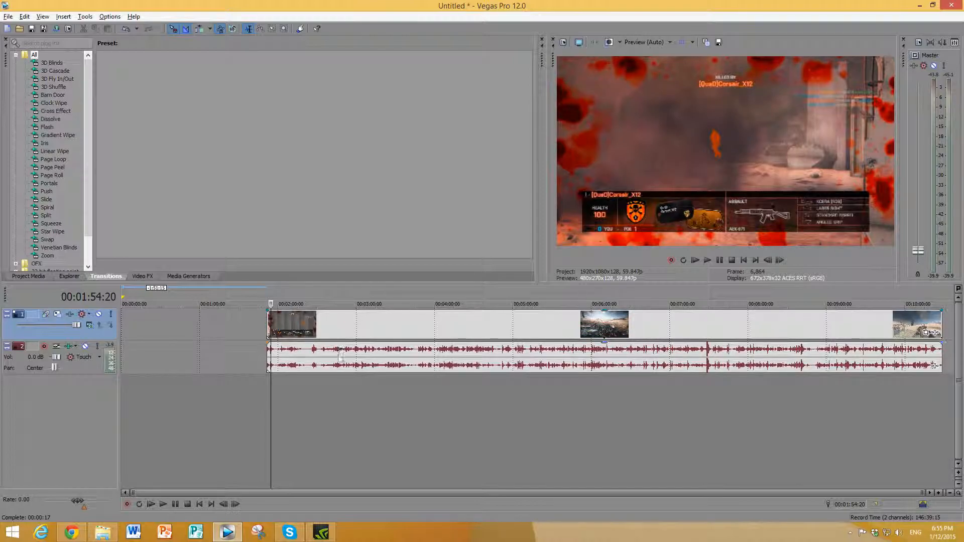
Try to split the soundtrack separately from the video and delete the audio's first part
left_click(351, 327)
left_click(348, 329)
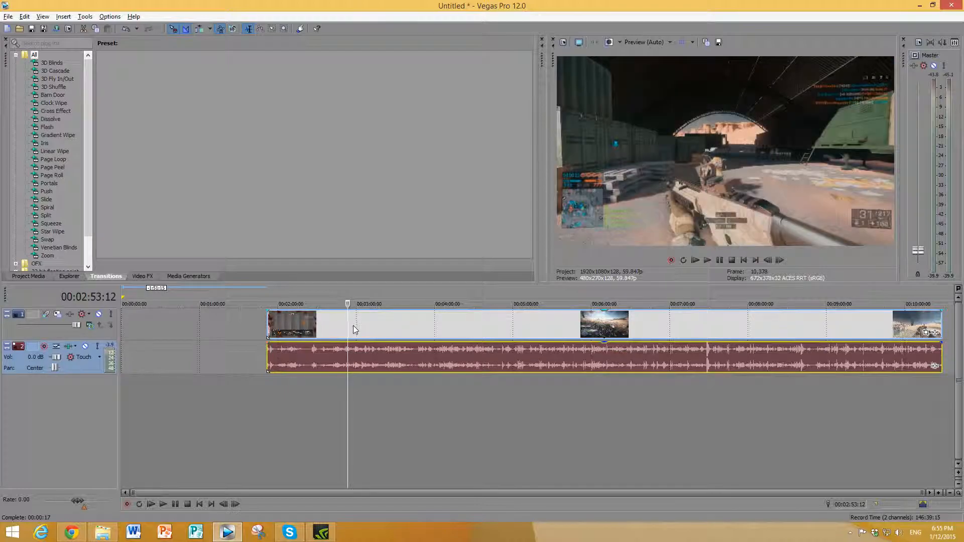
left_click(360, 332)
left_click(359, 365)
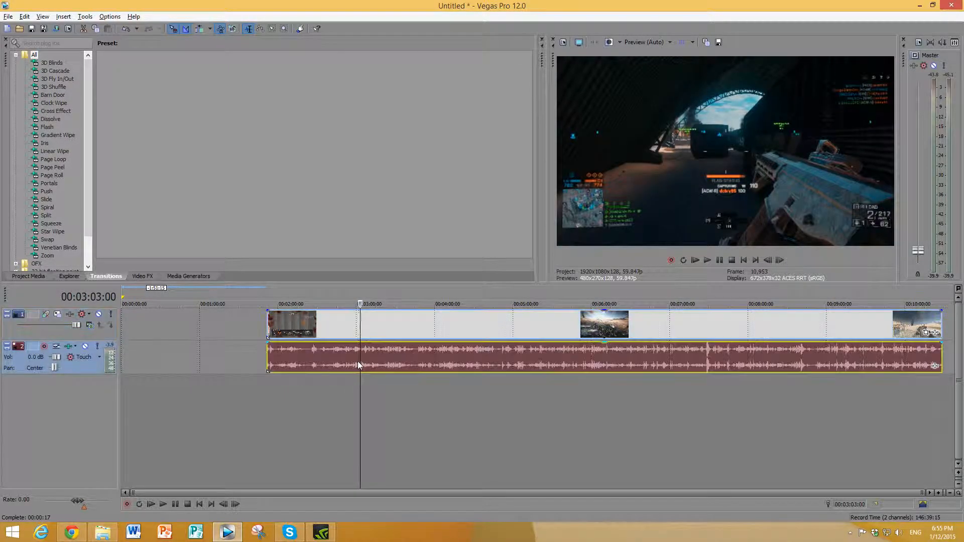
left_click(358, 365)
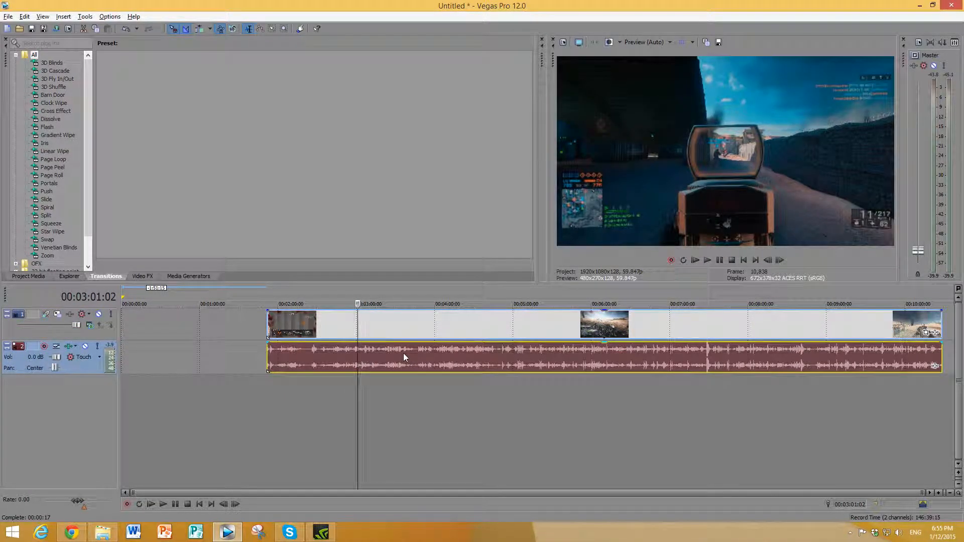
left_click(375, 360)
left_click(348, 360)
mouse_move(384, 359)
left_mouse_down()
mouse_move(294, 357)
mouse_move(454, 367)
mouse_move(372, 368)
mouse_move(380, 371)
mouse_move(339, 361)
mouse_move(384, 353)
left_mouse_up()
left_click(346, 359)
key("s")
left_click(351, 368)
key("Delete")
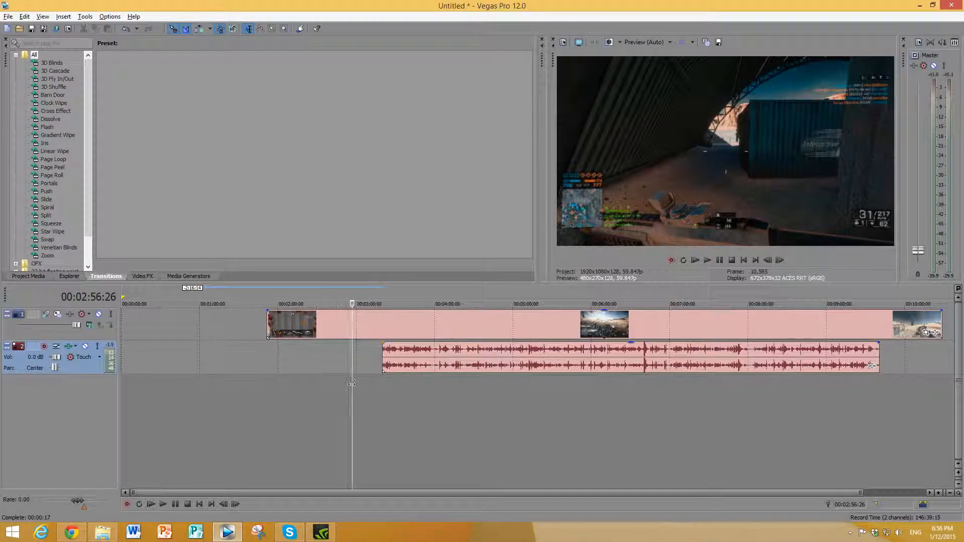
left_click(518, 375)
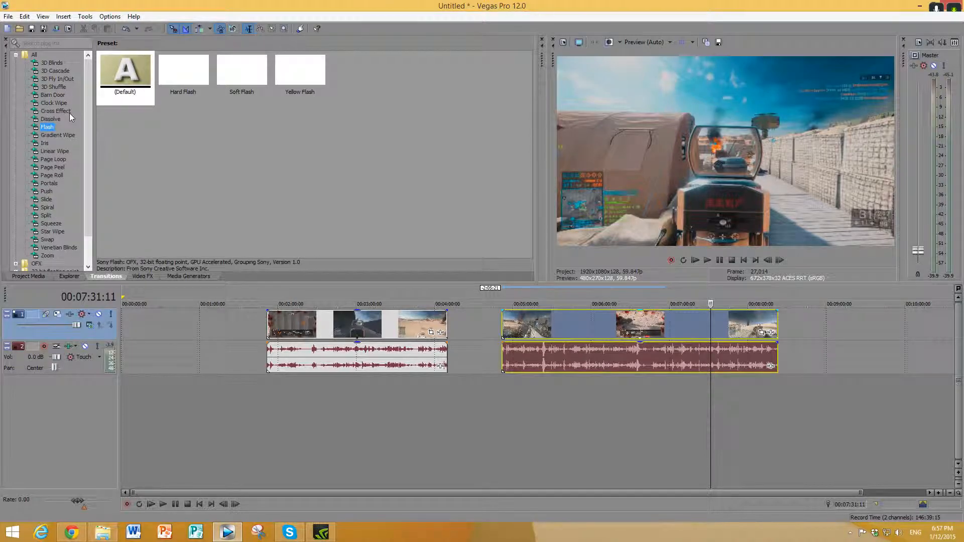
Apply the default Cross Effect transition to the end of the first clip
left_click(48, 190)
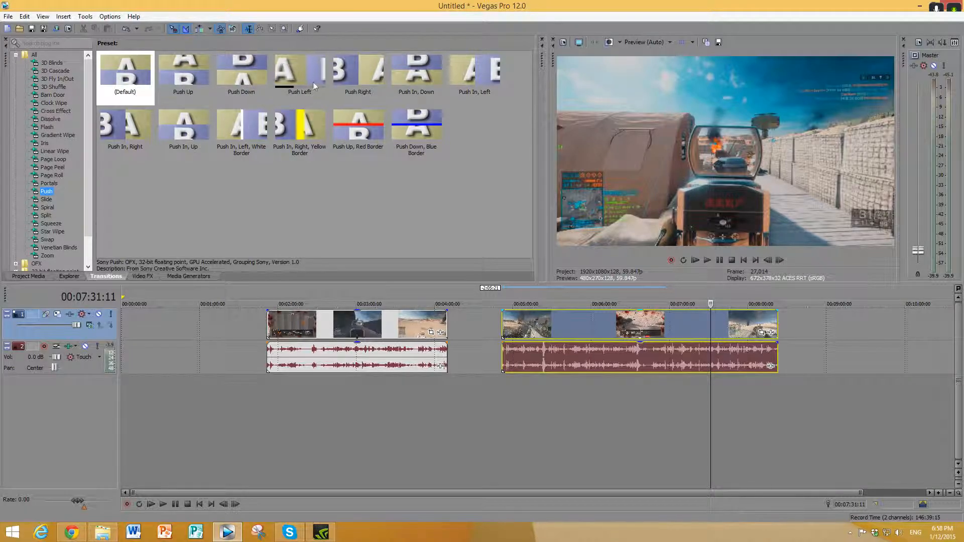
left_click(60, 112)
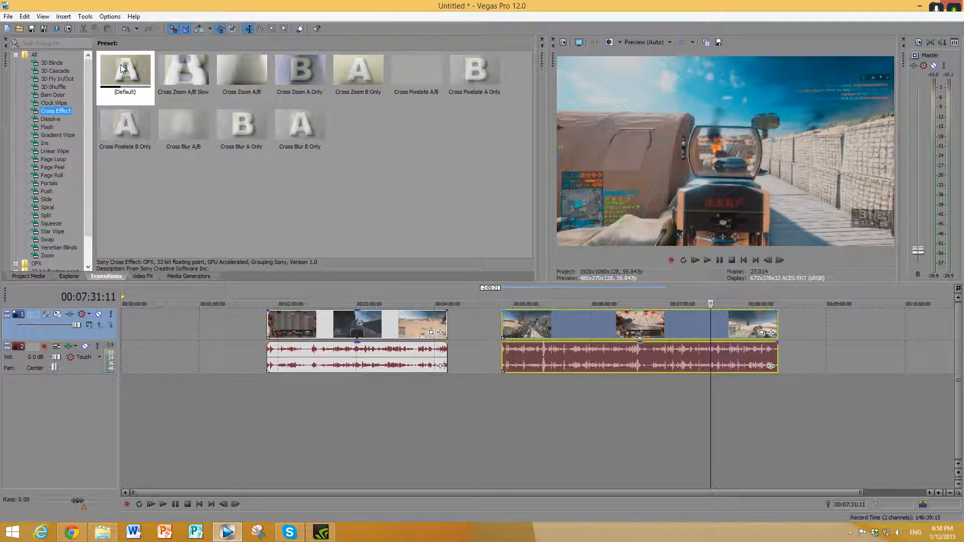
left_click_drag(123, 68, 459, 287)
left_click_drag(434, 323, 125, 84)
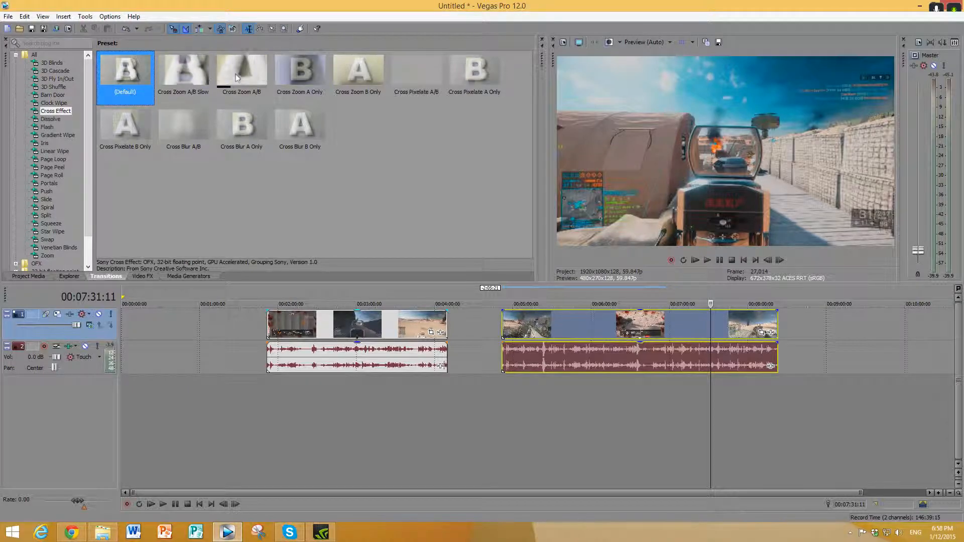
left_click_drag(183, 125, 421, 295)
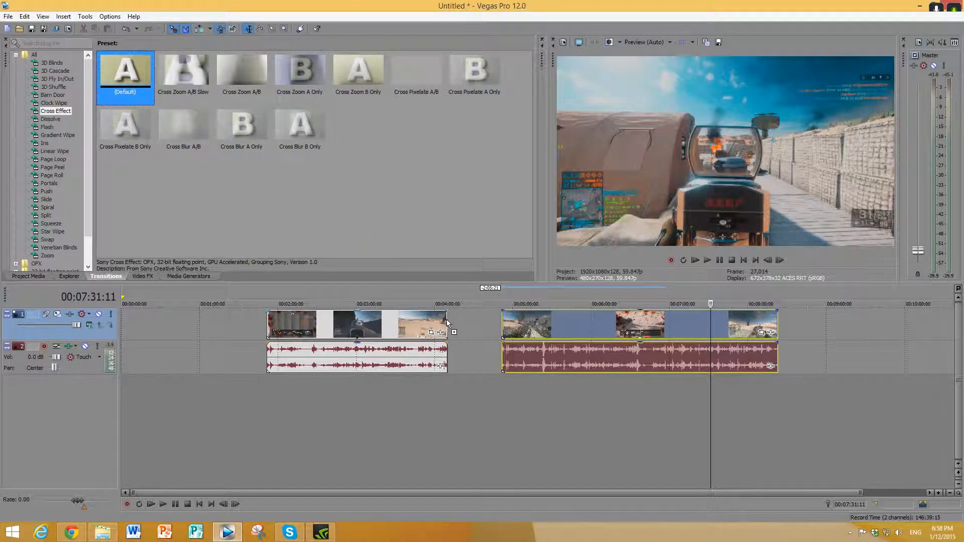
left_click_drag(447, 318, 446, 321)
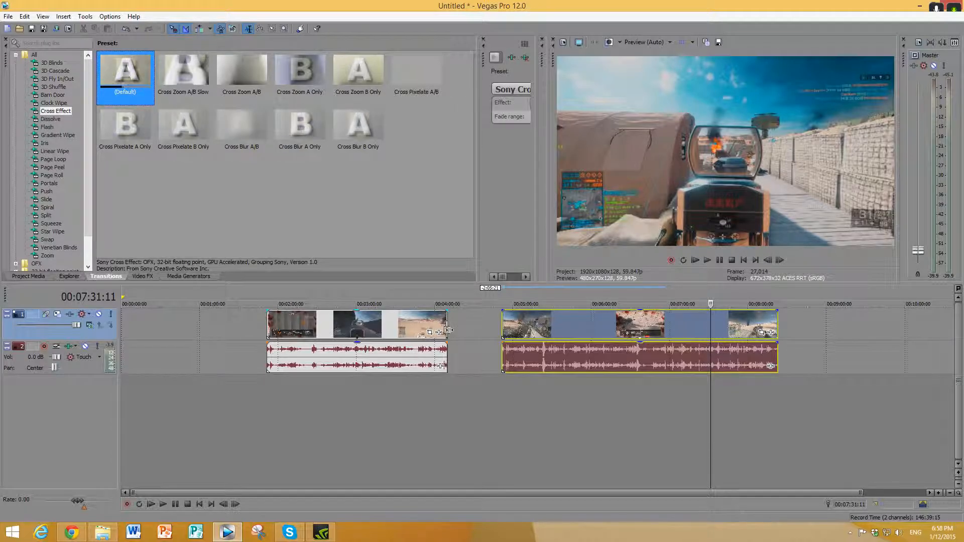
Close the gap by moving the second clip back until it overlaps the end of the first by about 1:00
scroll(448, 328, "up", 2)
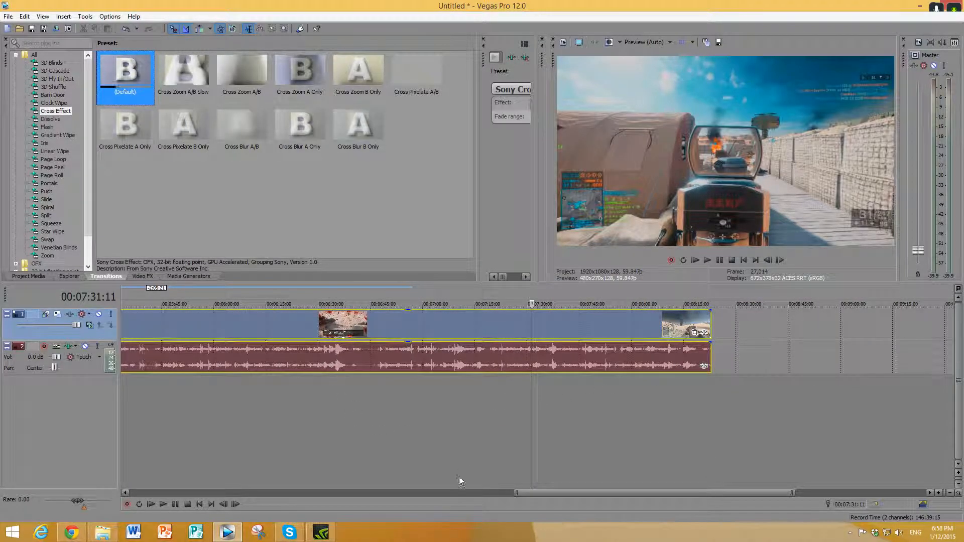
left_click_drag(577, 493, 405, 504)
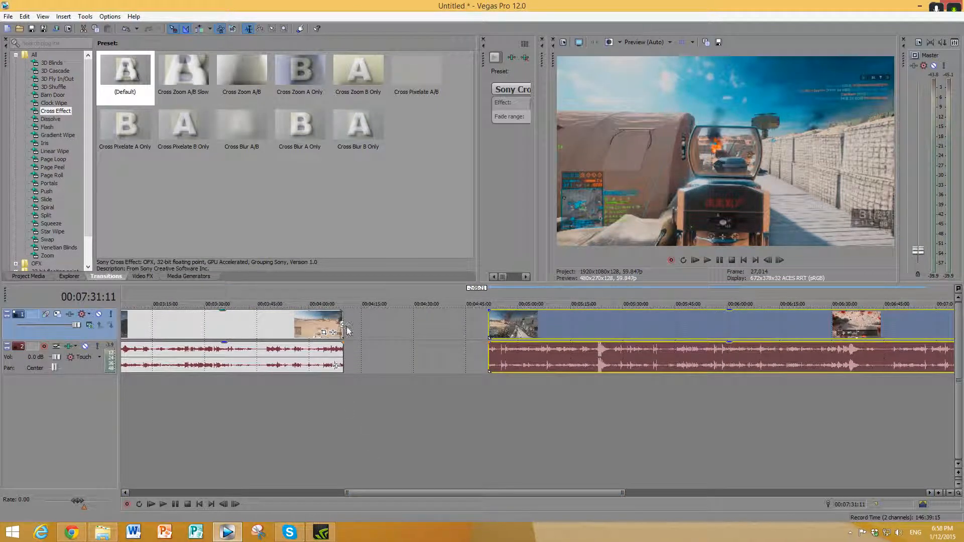
left_click_drag(519, 328, 368, 336)
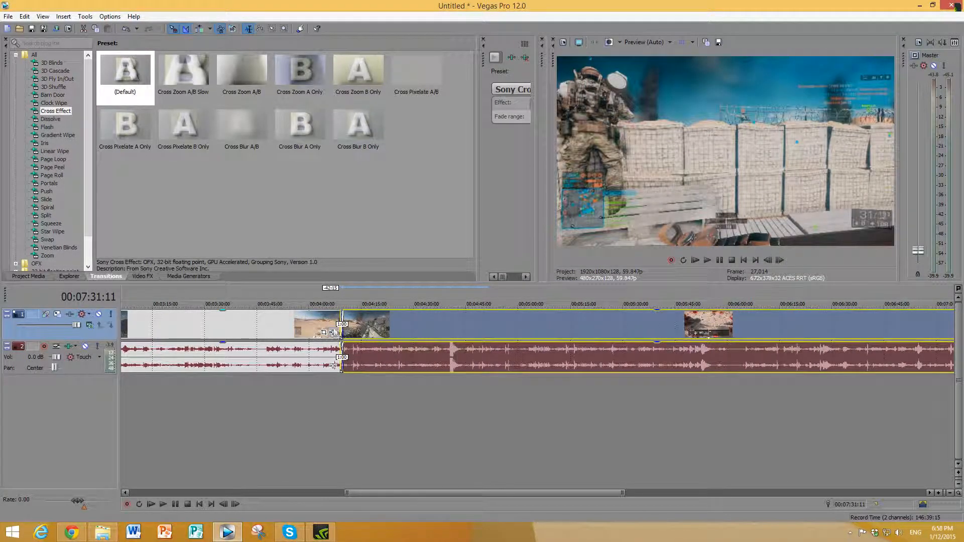
Play back the transition between the two clips from shortly before the overlap
left_click(331, 327)
left_click(707, 260)
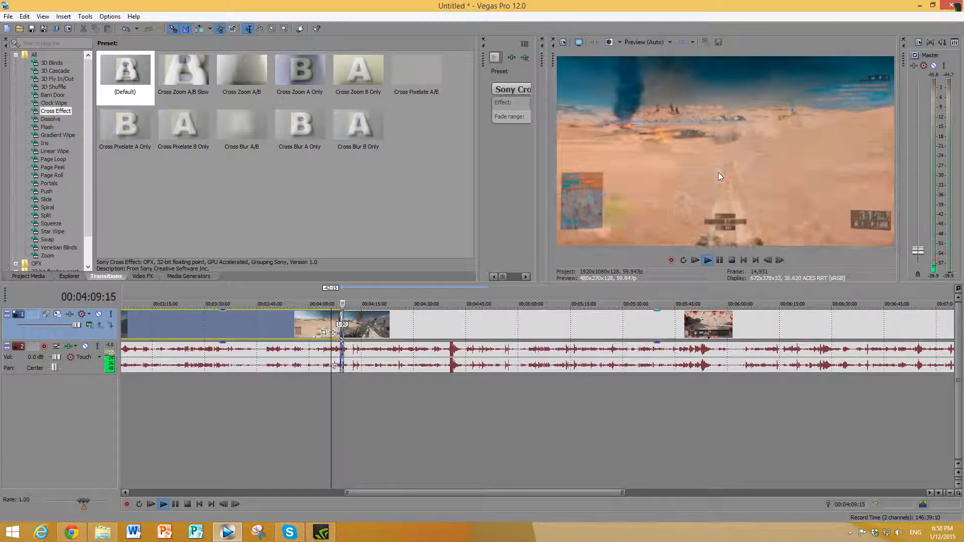
left_click(719, 260)
Add a short fade-in to the start of the first video clip and preview it from 00:01:51:15
scroll(486, 385, "down", 4)
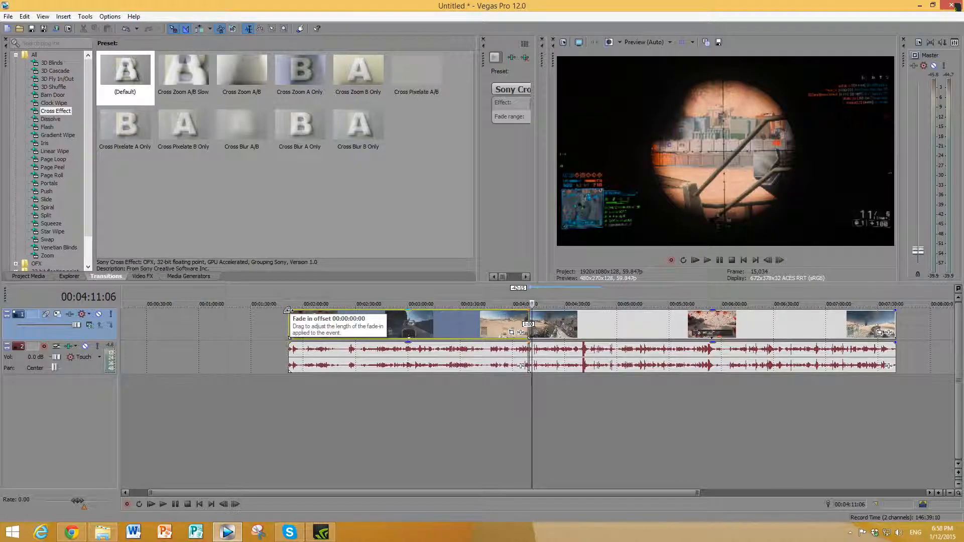
left_click_drag(288, 310, 297, 310)
left_click_drag(531, 386, 289, 385)
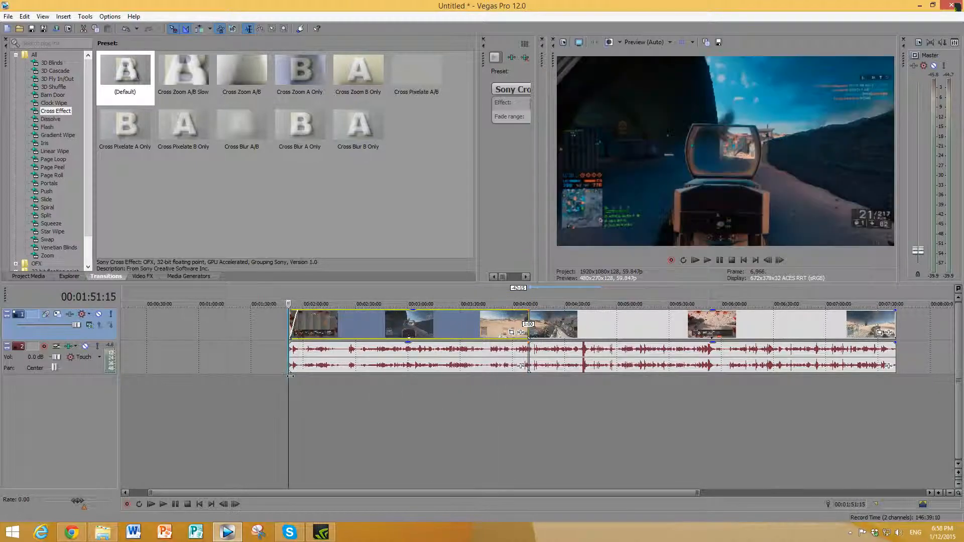
left_click(717, 261)
left_click(707, 261)
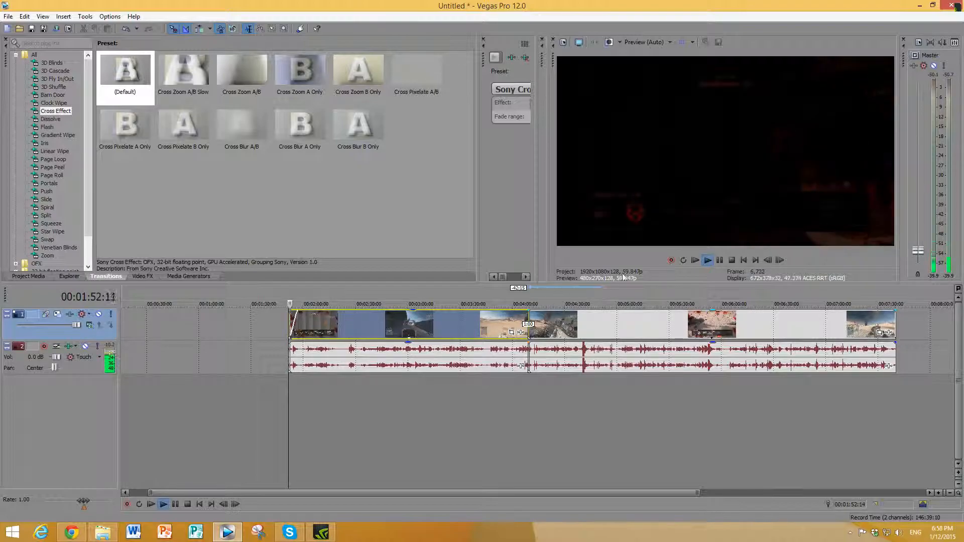
left_click(719, 260)
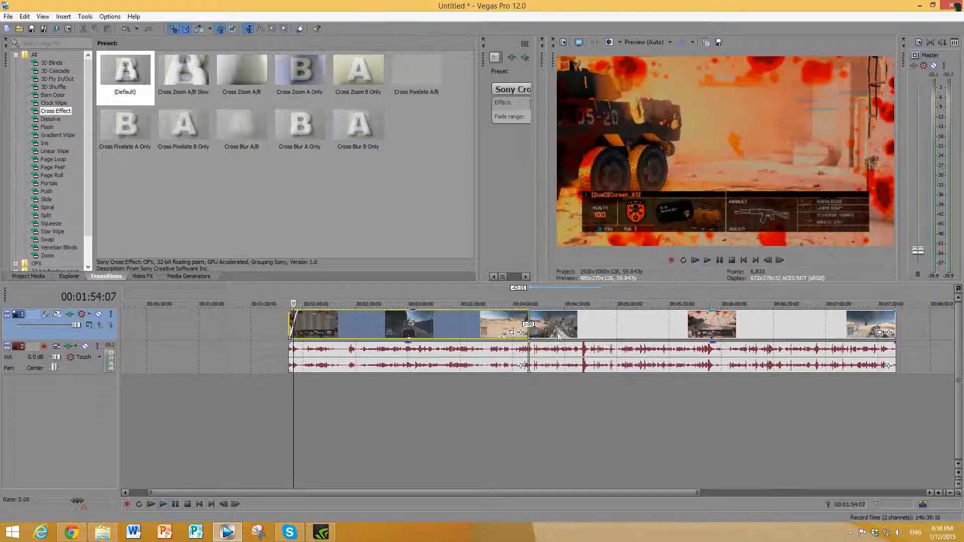
Add a short fade-out to the end of the second video clip and play back the ending
left_click_drag(295, 398, 849, 397)
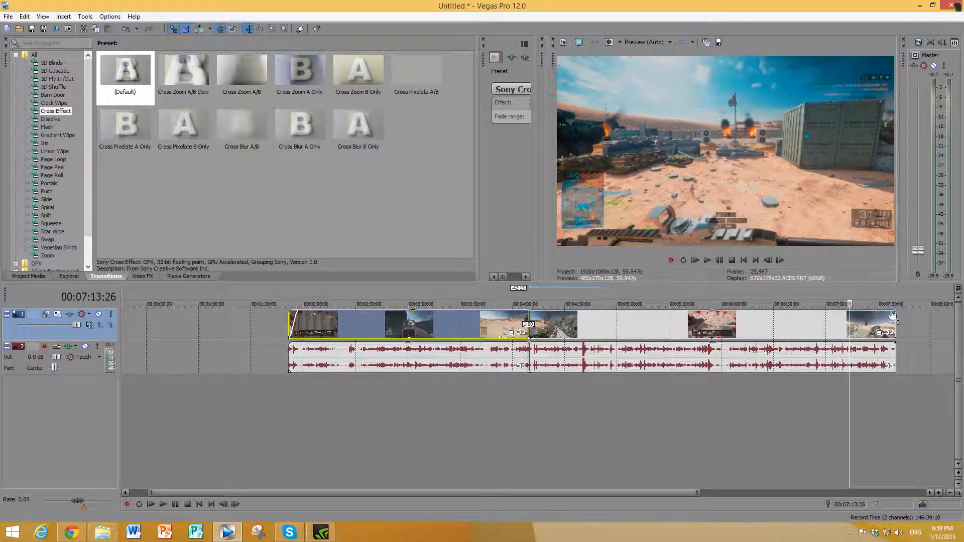
left_click_drag(895, 310, 884, 310)
key("space")
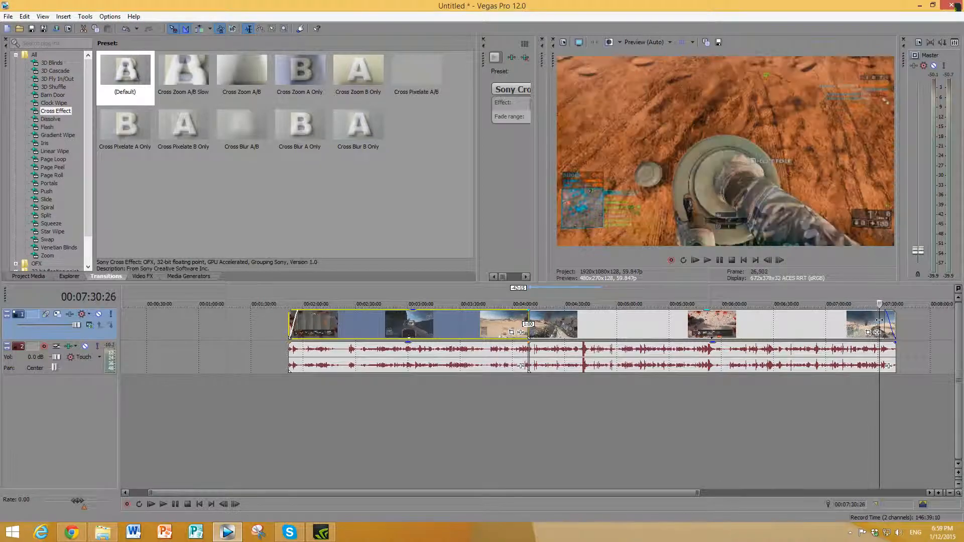
left_click(720, 260)
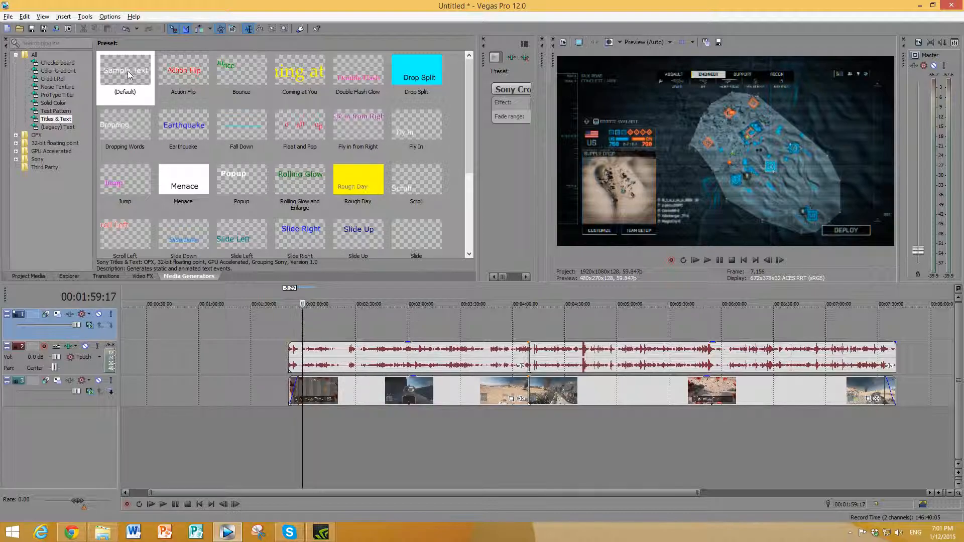
Place a default Titles & Text event on the empty top video track near 00:02:00 and dock its settings window
left_click_drag(128, 74, 148, 111)
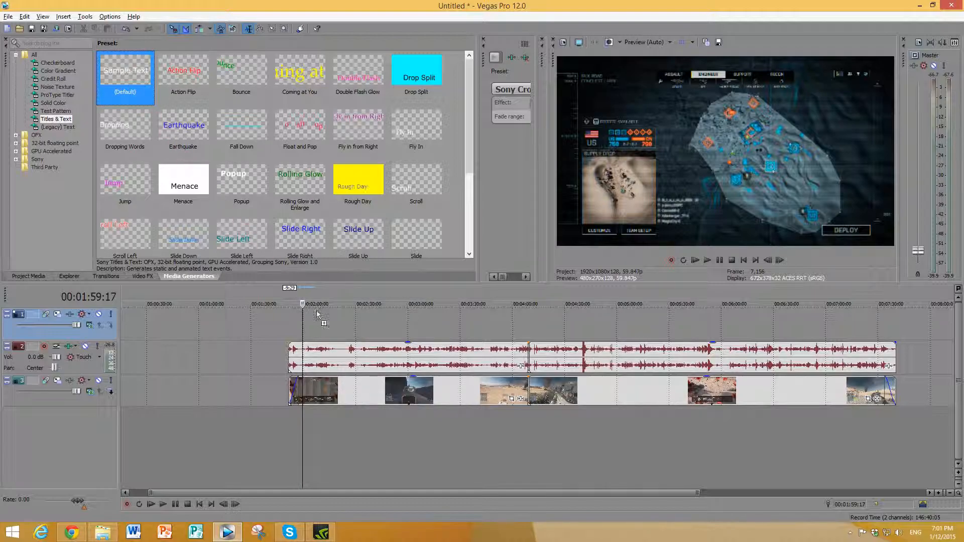
left_click_drag(316, 328, 315, 331)
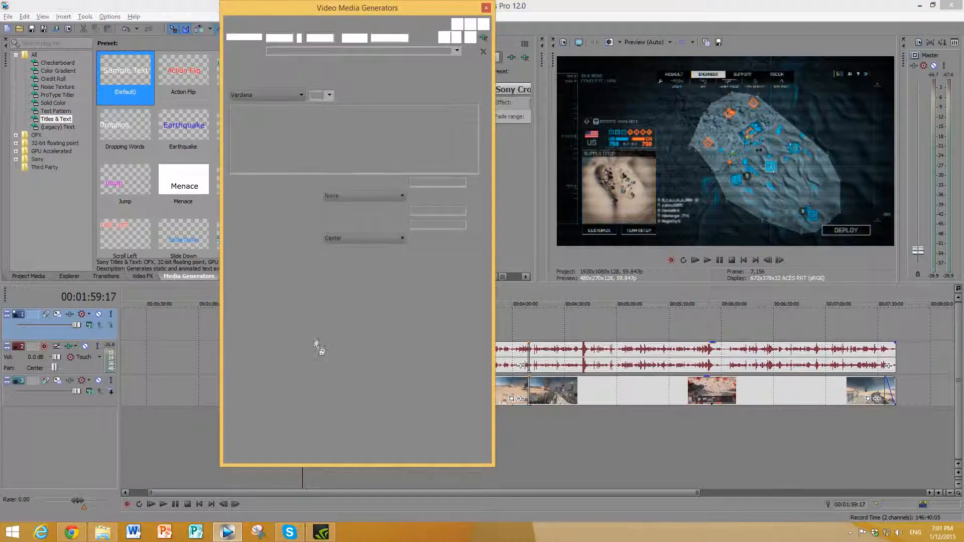
left_click_drag(378, 10, 362, 44)
Replace the sample text of the new title with "Hello World"
double_click(336, 148)
left_click(423, 150)
key("ctrl+a")
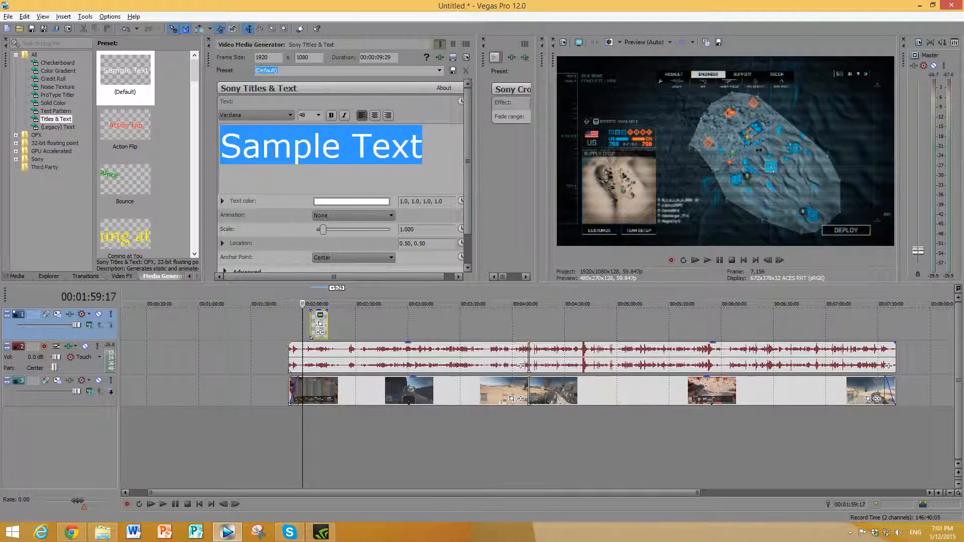
type("Hello World")
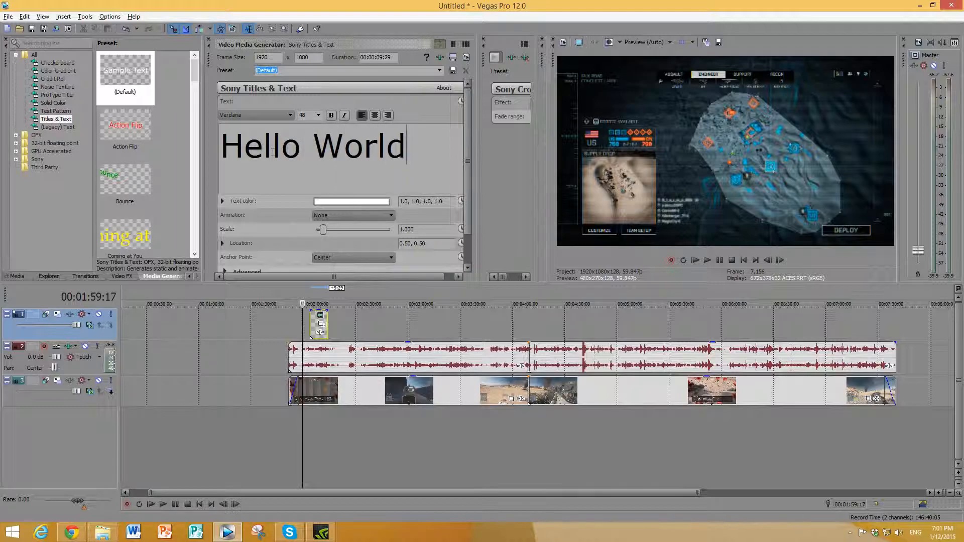
Move to the start of the title event near 00:02:03:26 and play back the title over the footage
left_click(373, 445)
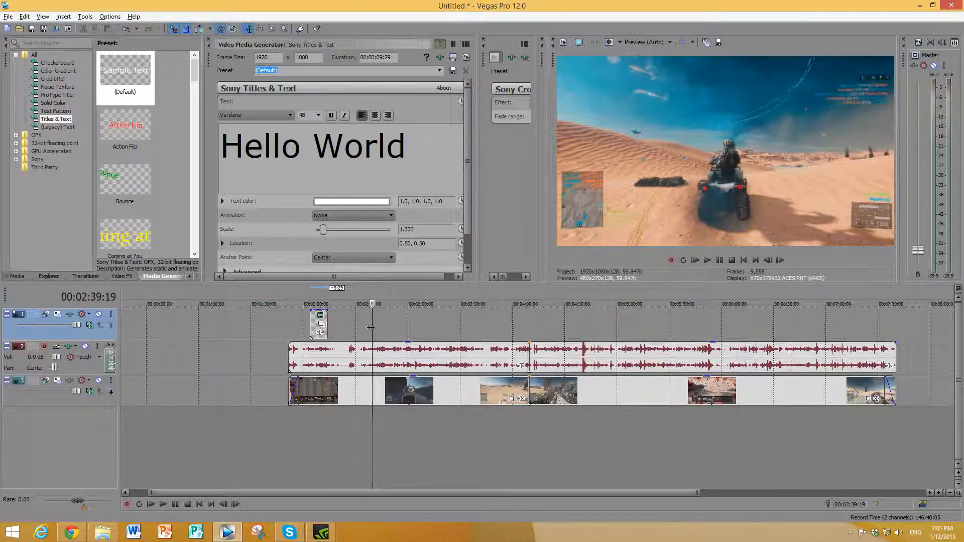
left_click(308, 327)
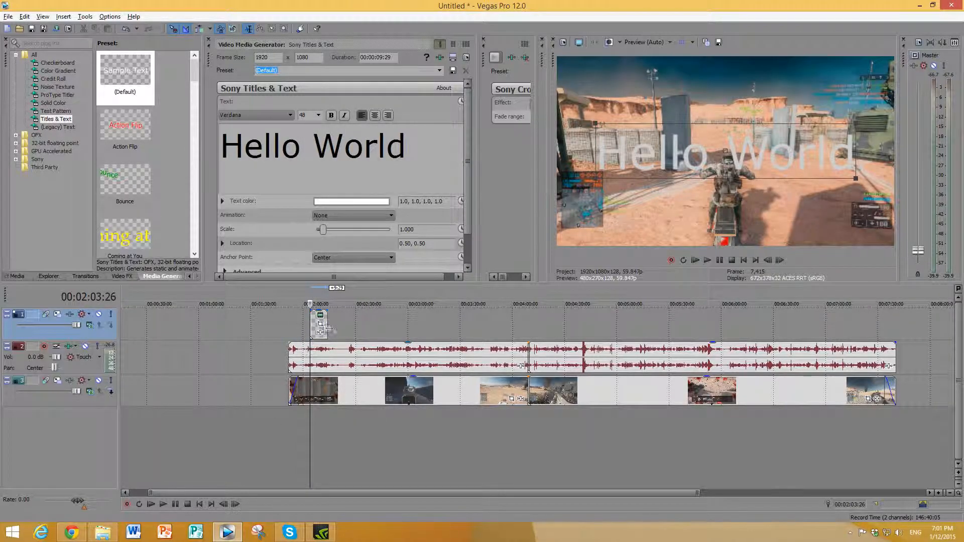
left_click(707, 260)
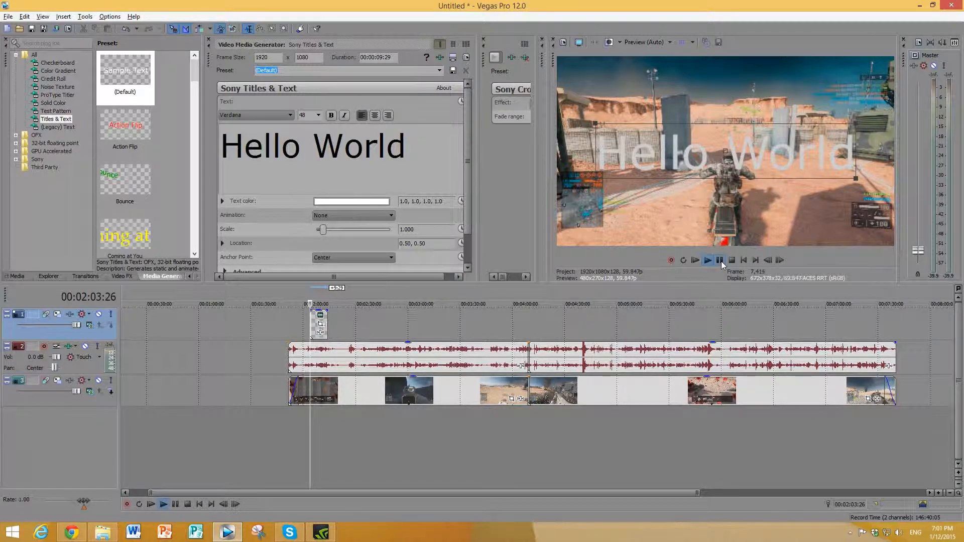
left_click(720, 260)
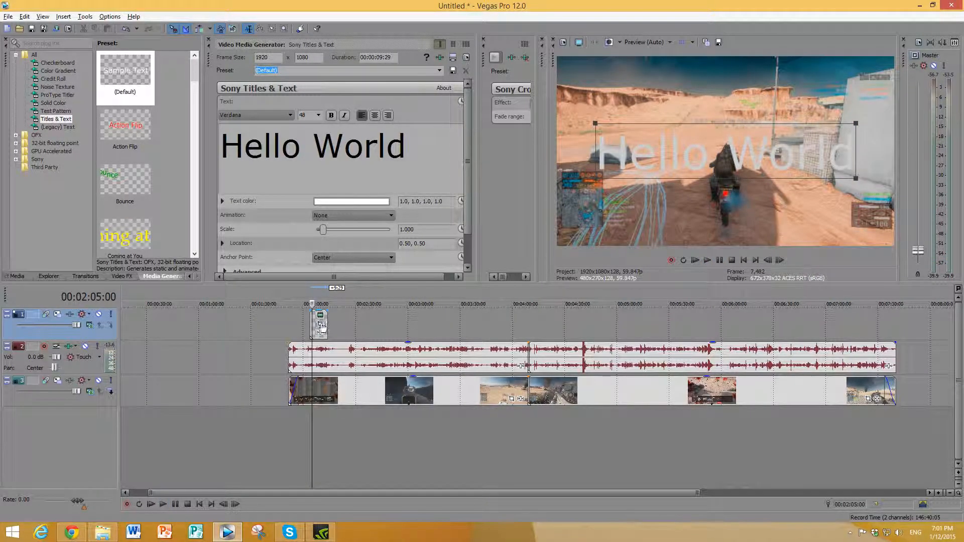
Lengthen the title event on the timeline, cut it down to a very short duration, and play back each version
left_click_drag(326, 321, 344, 321)
left_click(720, 260)
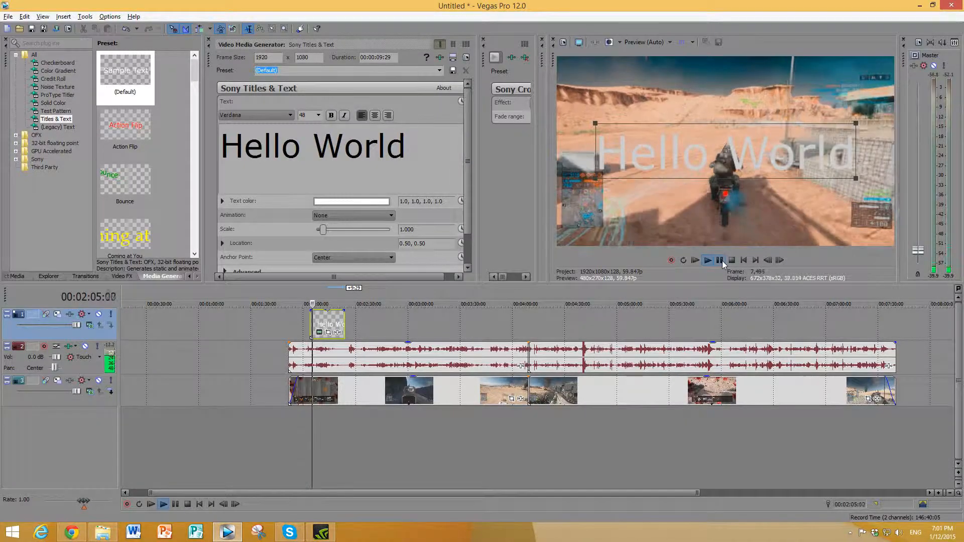
left_click_drag(342, 320, 313, 322)
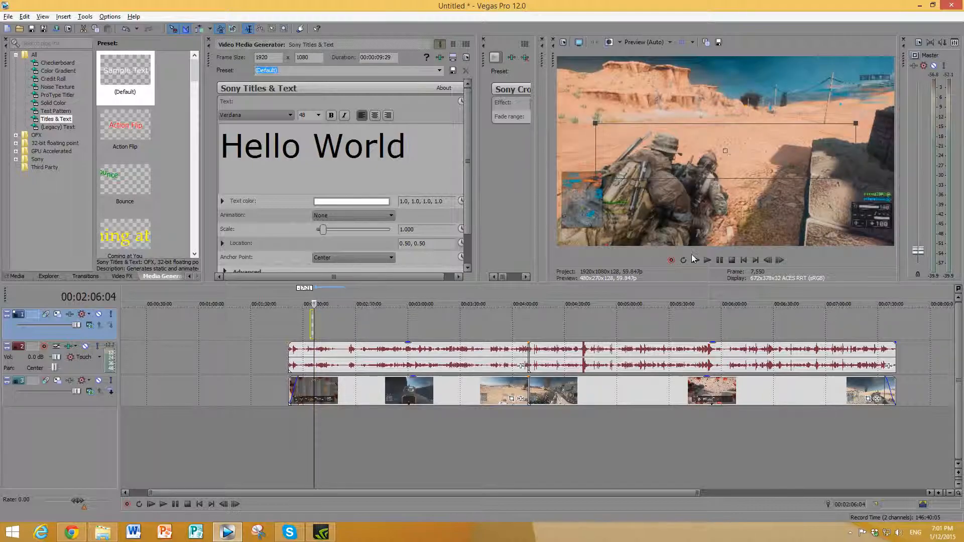
left_click(719, 260)
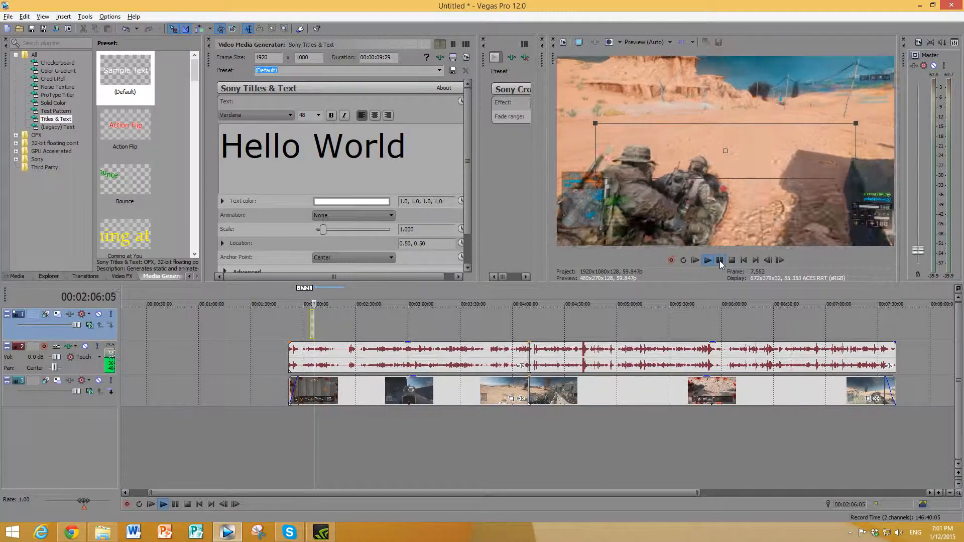
Enlarge the Hello World title in the preview to a scale of about 1.071, with the cursor at 00:02:03:26
left_click(309, 320)
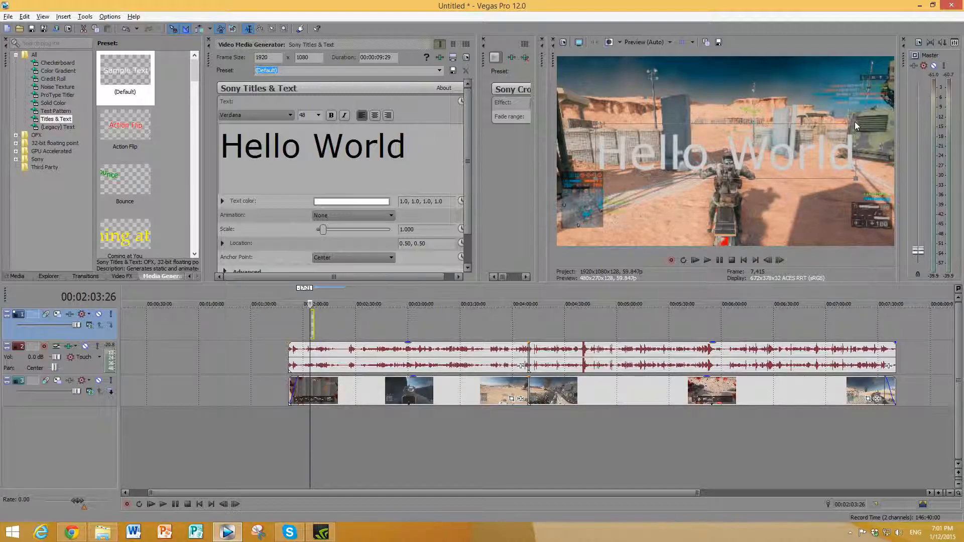
mouse_move(855, 122)
left_mouse_down()
mouse_move(886, 92)
mouse_move(865, 122)
left_mouse_up()
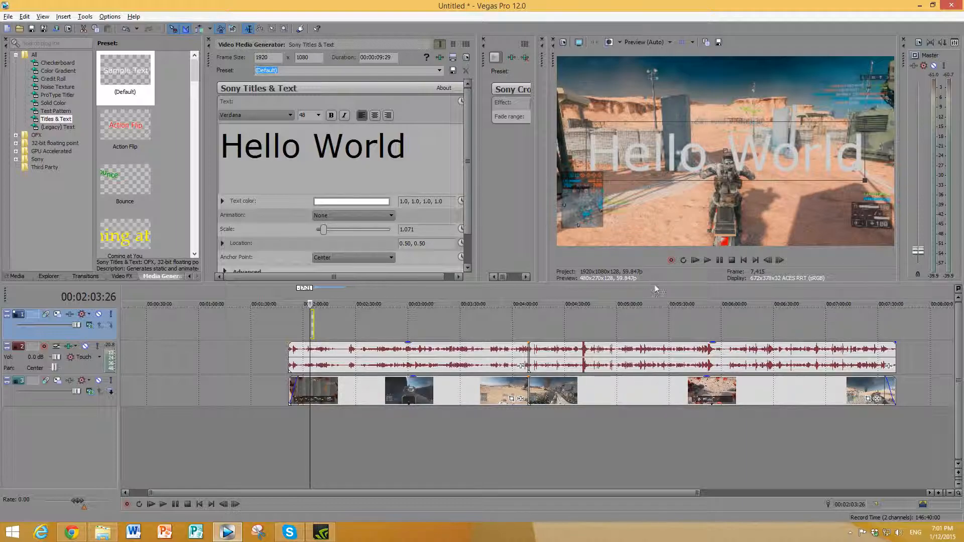
left_click(720, 260)
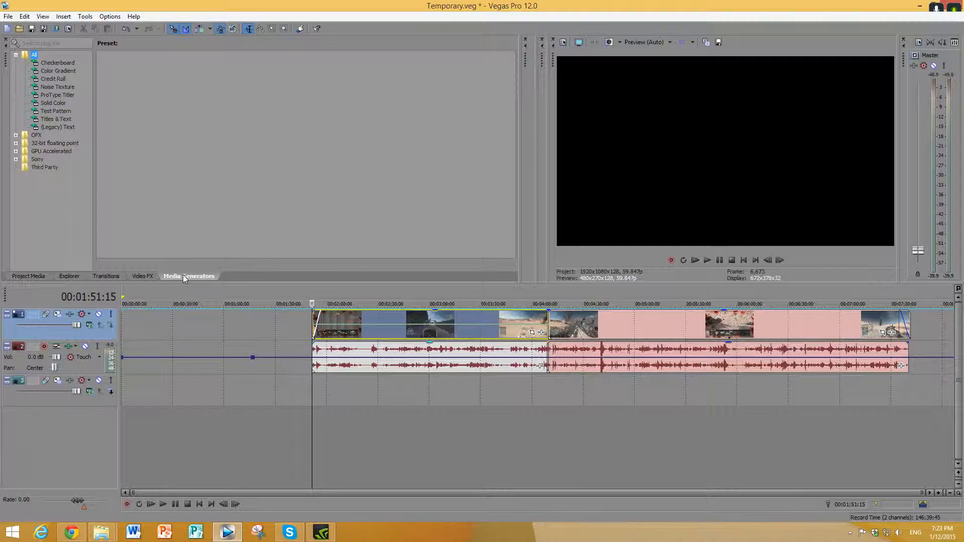
Apply the default Color Corrector effect to the first video clip and widen its settings area
left_click(149, 279)
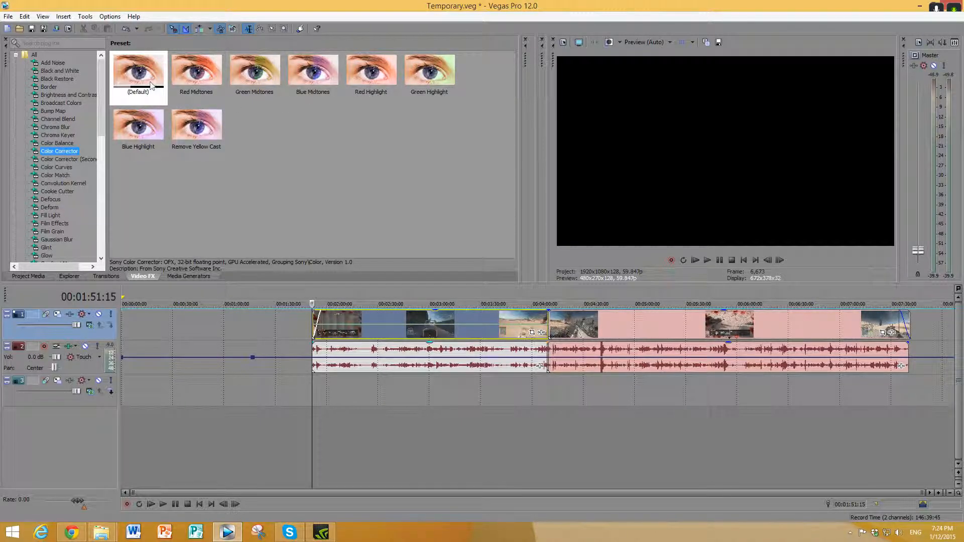
left_click_drag(149, 82, 176, 105)
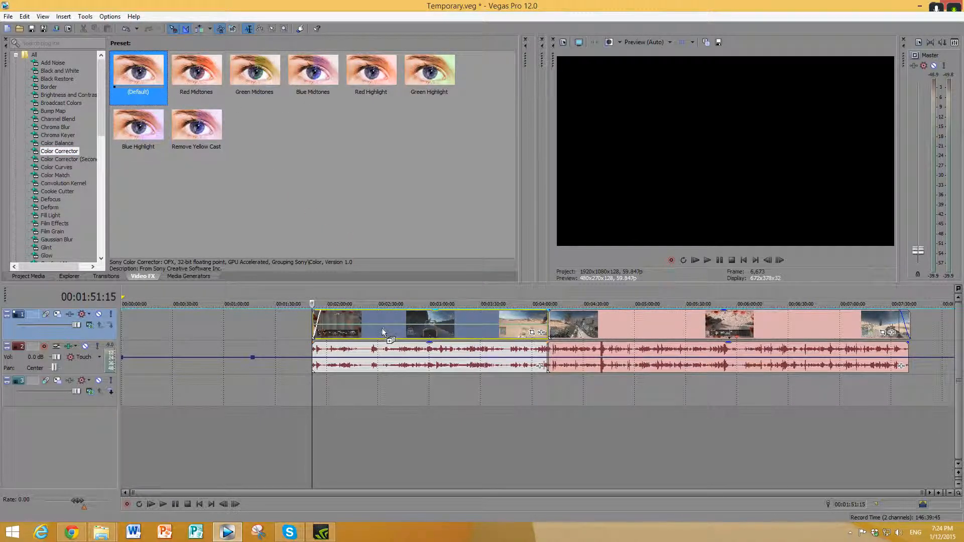
left_click_drag(381, 332, 409, 322)
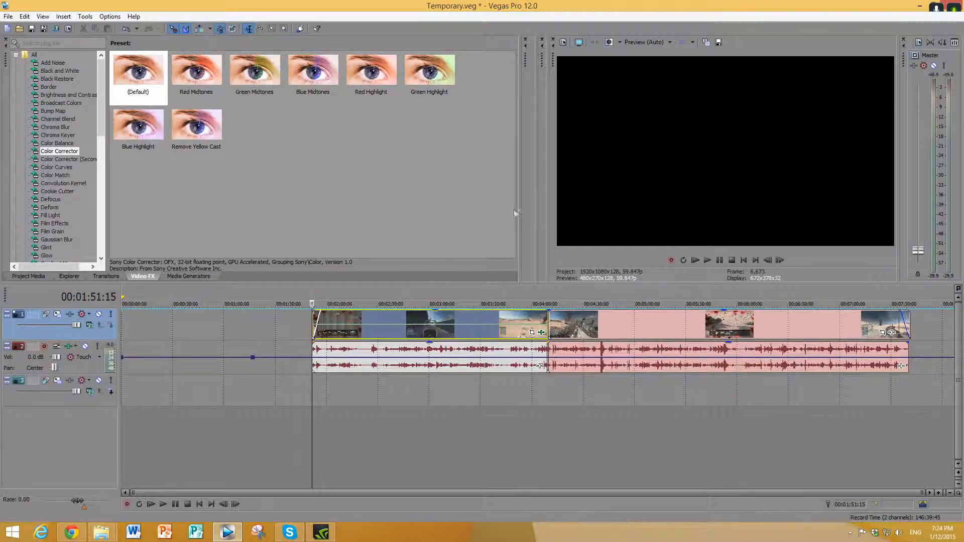
left_click_drag(518, 195, 236, 215)
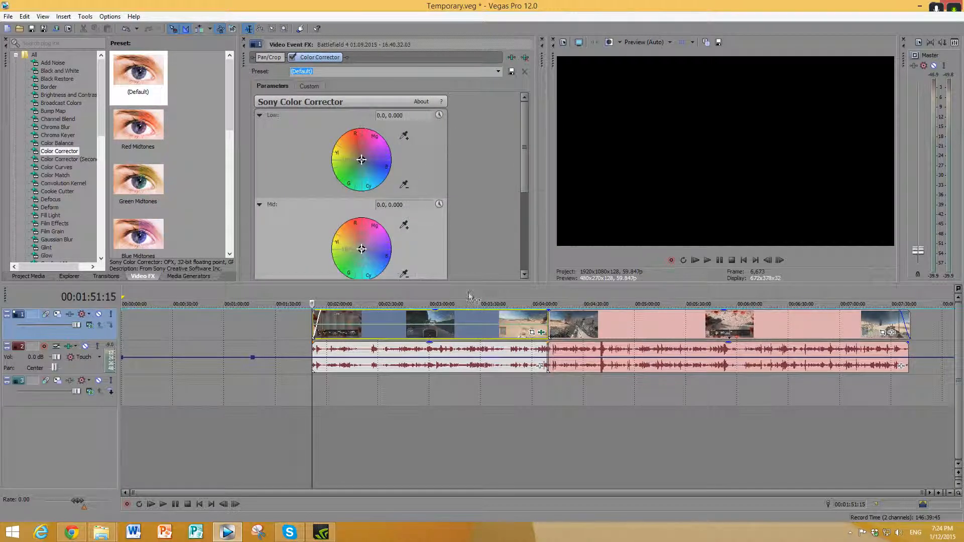
With the frame at 00:02:07:03 shown, shift the low tones to 126.87, 0.6944 and the midtones toward orange-yellow
left_click(339, 320)
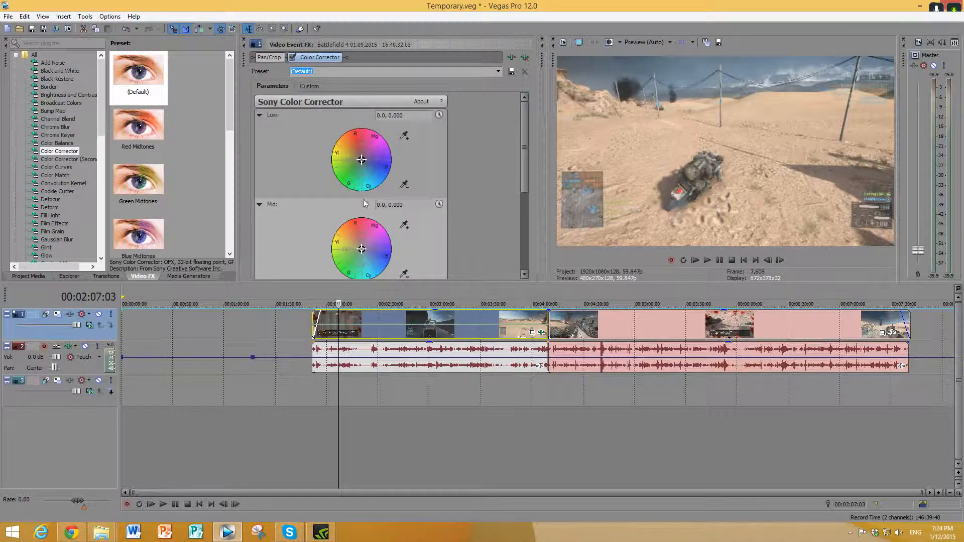
left_click(361, 160)
left_click_drag(362, 159, 356, 155)
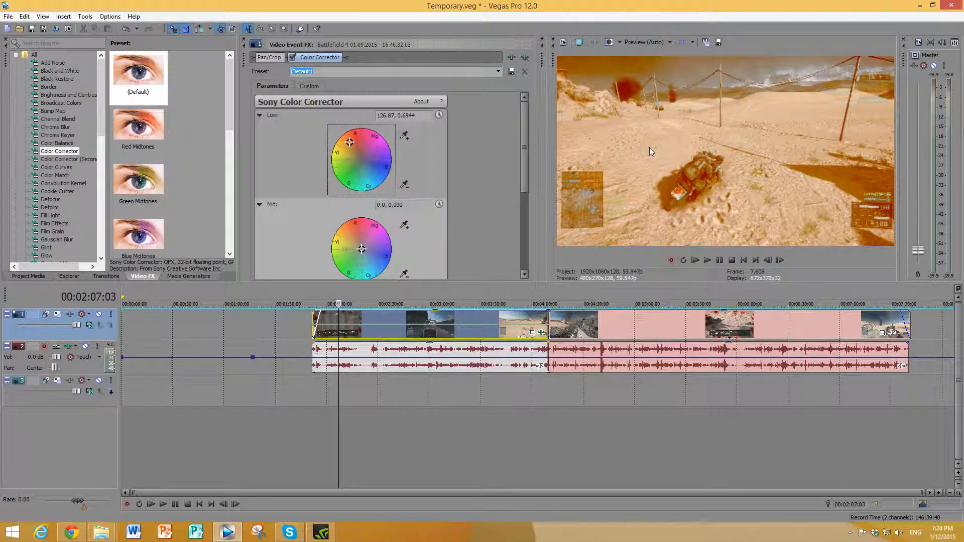
left_click_drag(361, 249, 349, 245)
Shift the Color Corrector's high tones toward blue, about 307.53, 0.8207, and increase the saturation
scroll(470, 245, "down", 5)
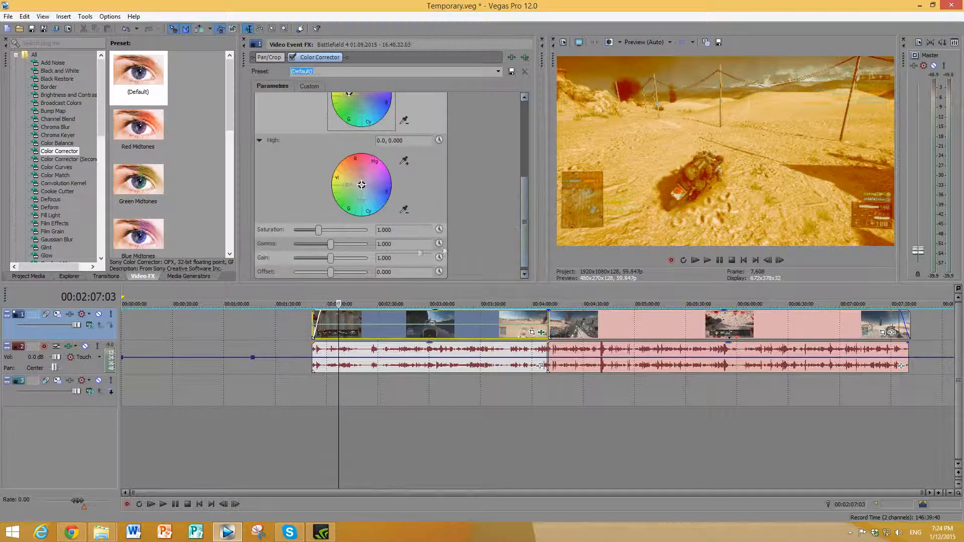
left_click_drag(361, 186, 377, 207)
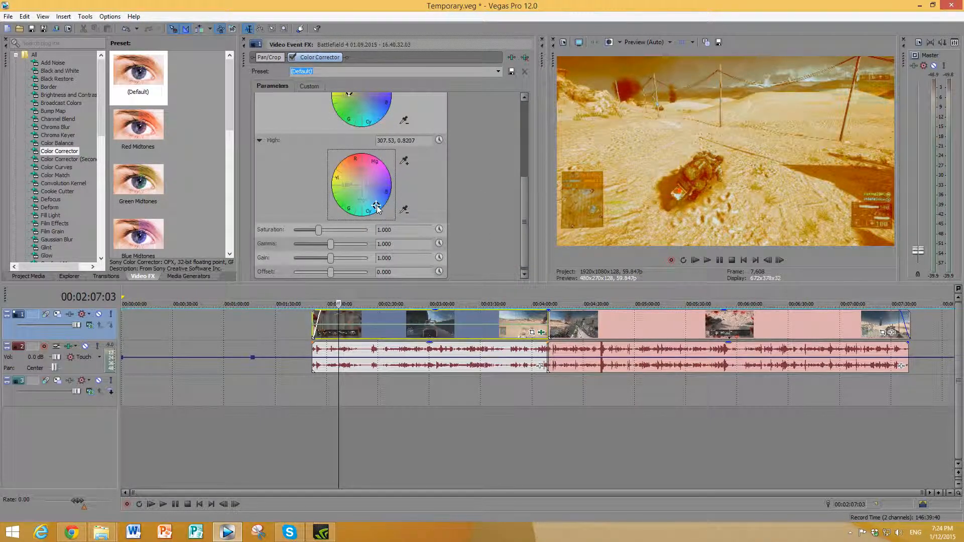
left_click_drag(318, 231, 346, 244)
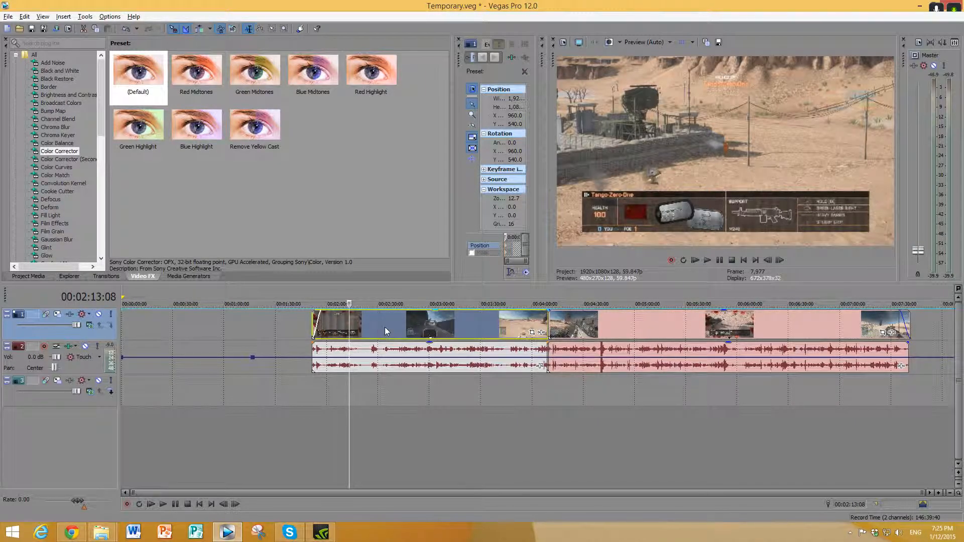
Insert an Event Velocity envelope on the first video clip
left_click(62, 16)
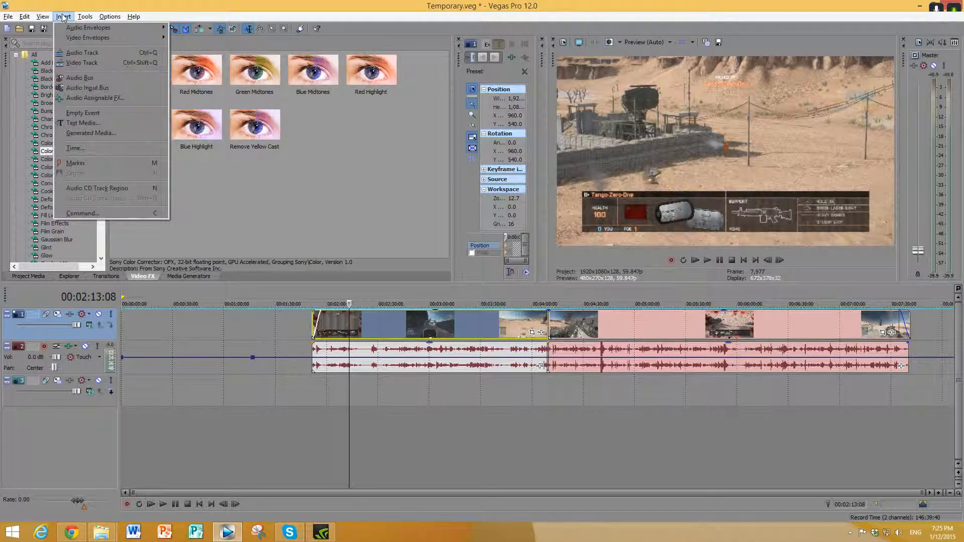
mouse_move(77, 39)
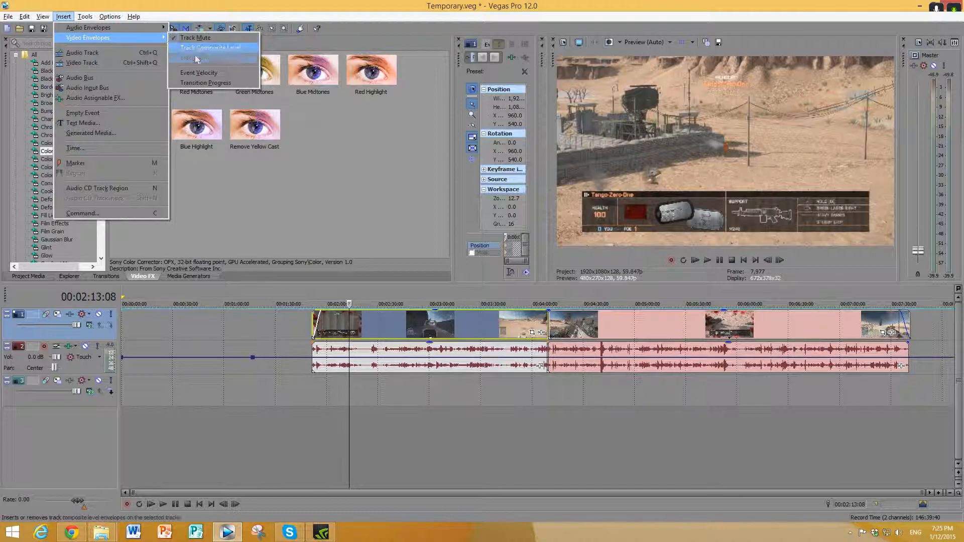
left_click(206, 75)
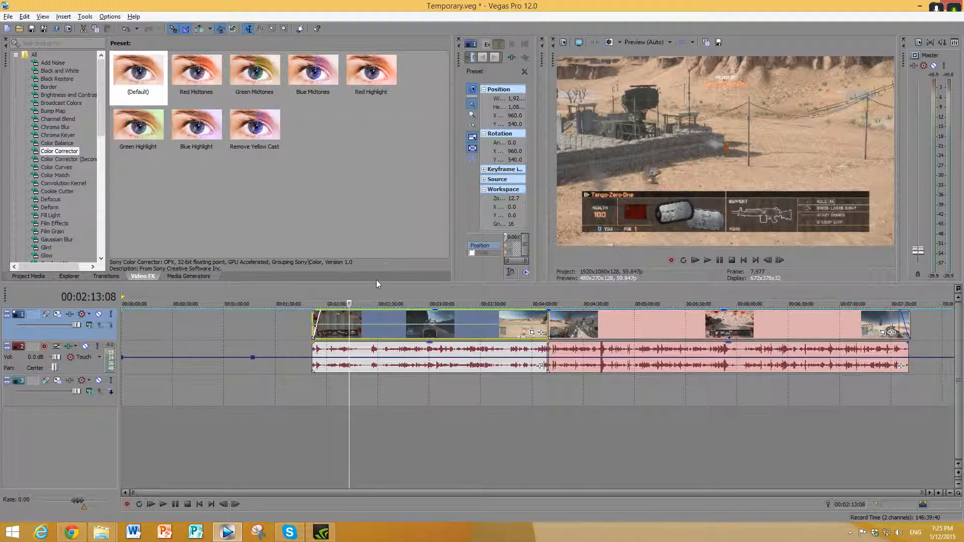
Add a velocity envelope point at 00:02:03:07 on the first clip and lower it to about 38%
left_click(332, 329)
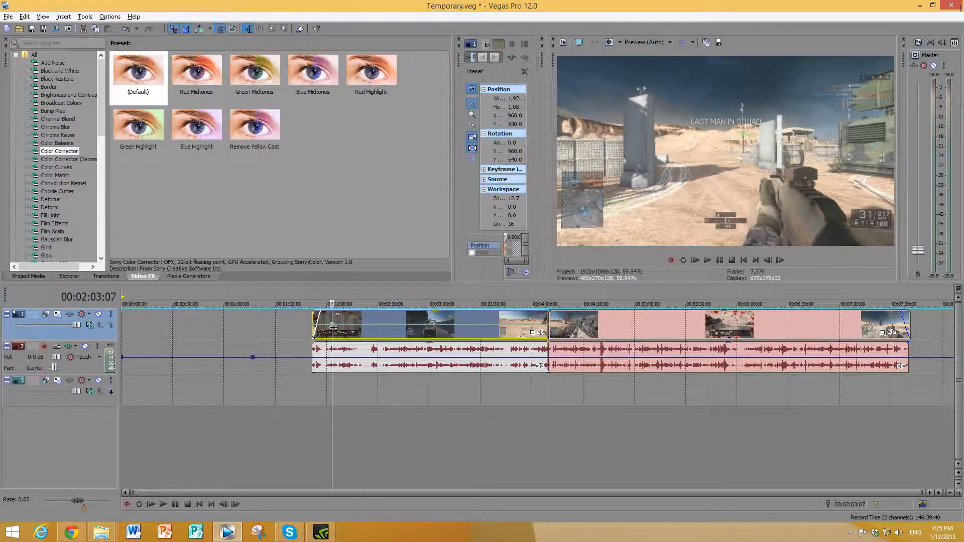
left_click_drag(333, 329, 334, 331)
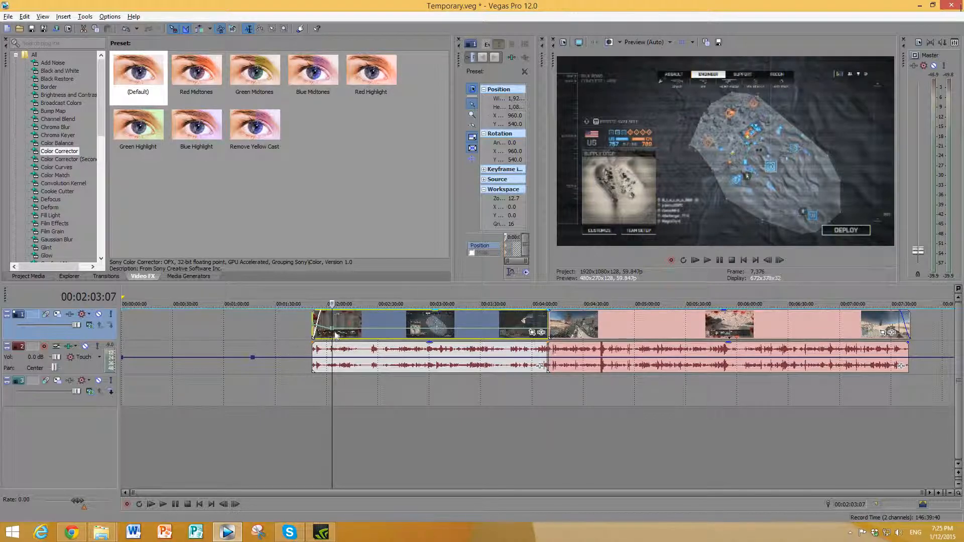
left_click_drag(332, 331, 333, 330)
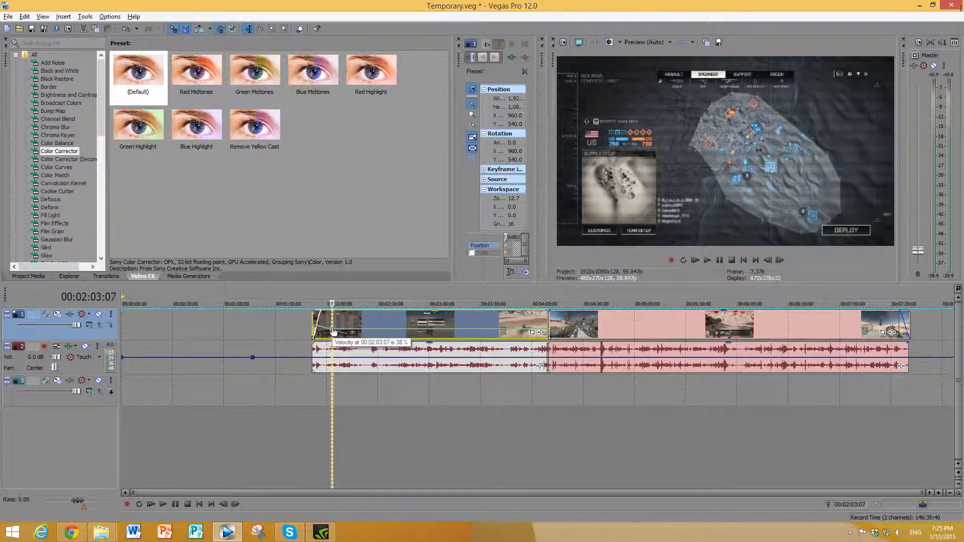
Move the velocity point to 00:02:17:10 at 24%, return it to the clip's start, and play back the slowed beginning
left_click_drag(333, 331, 356, 334)
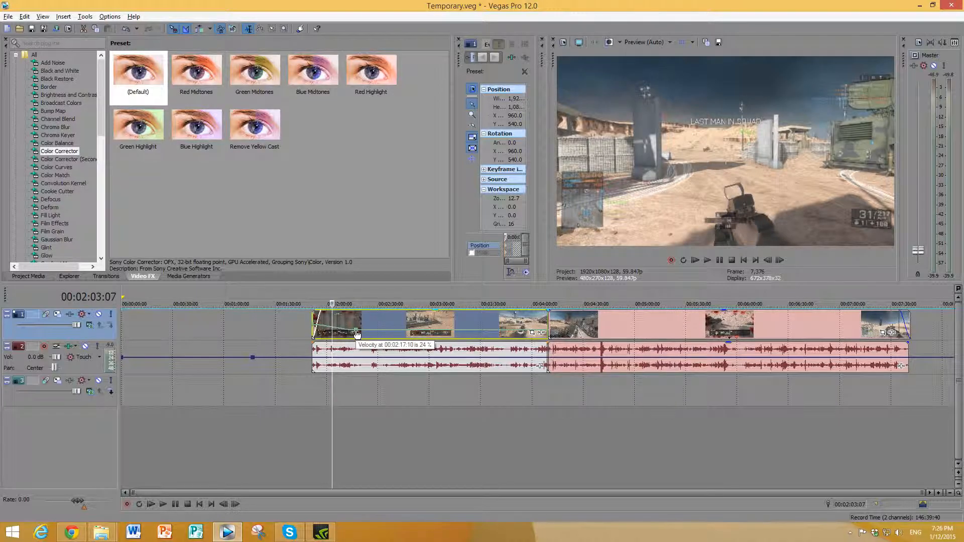
left_click_drag(356, 333, 313, 332)
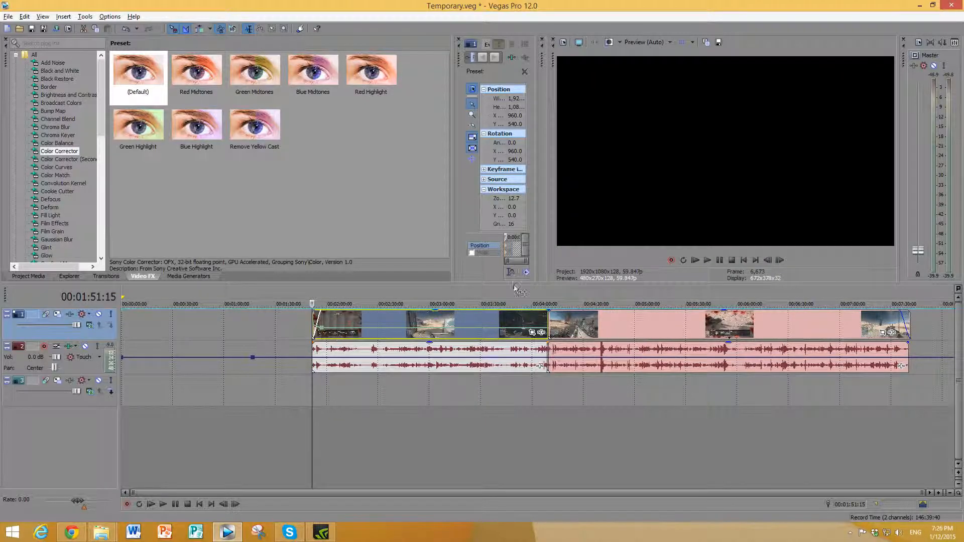
left_click(707, 260)
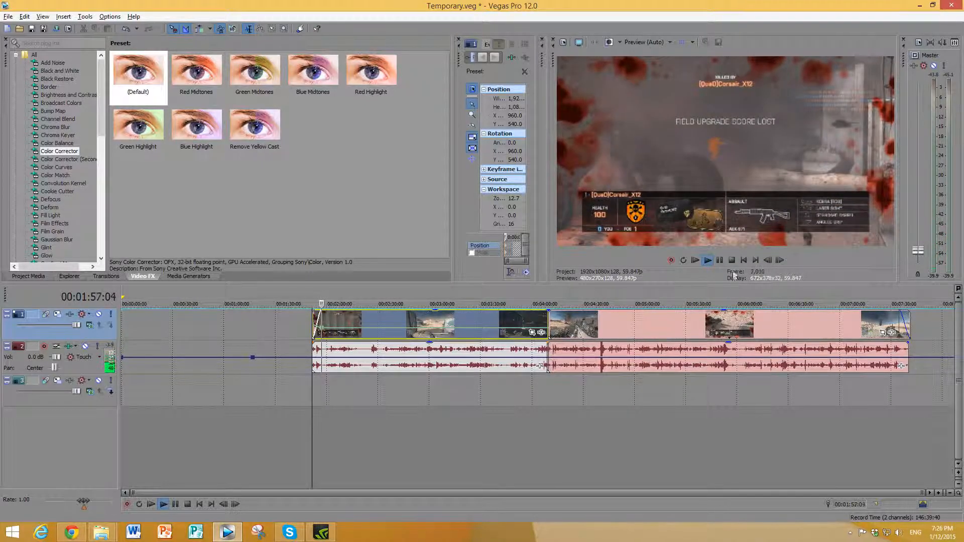
left_click(719, 260)
Toggle off the audio track's volume envelope, insert it again, and place the cursor on the first audio clip at 00:02:09:14
left_click(380, 352)
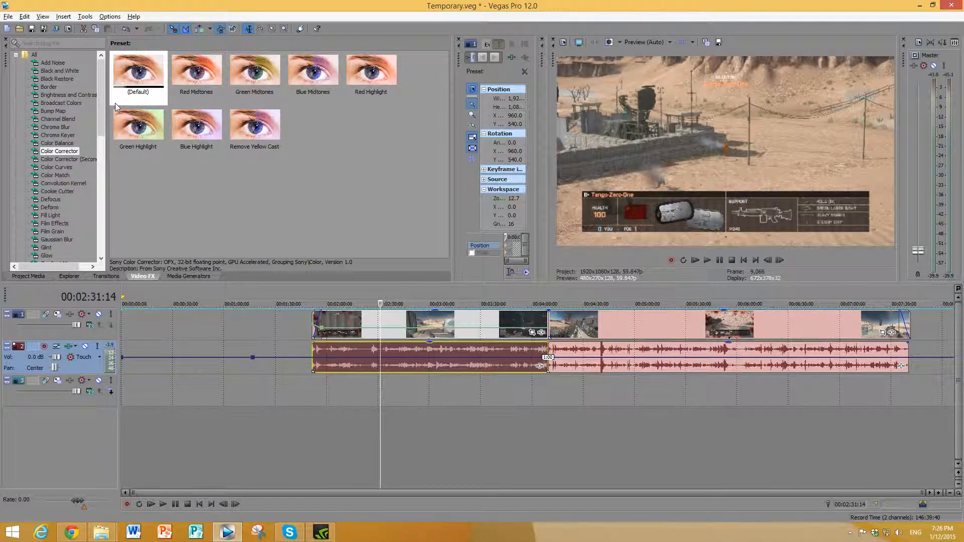
key("v")
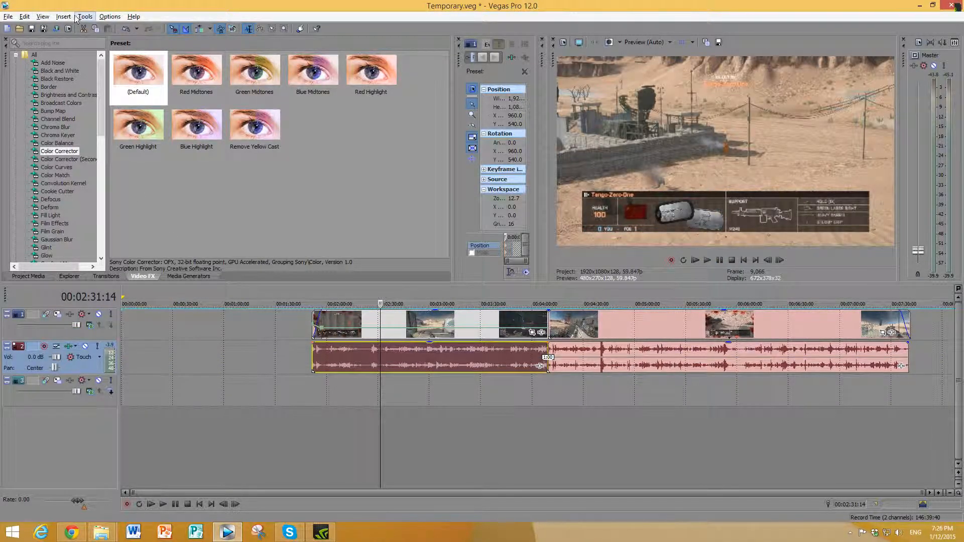
left_click(72, 19)
mouse_move(71, 31)
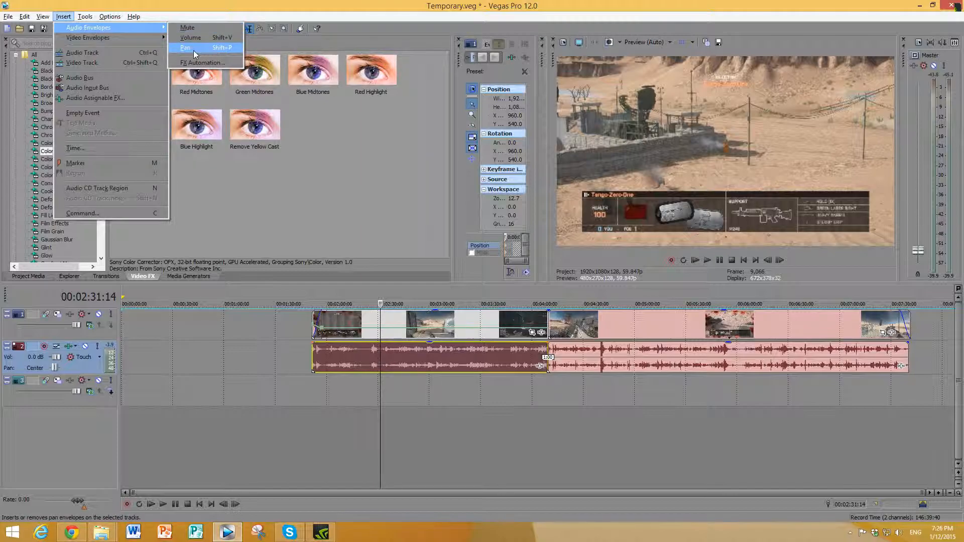
left_click(199, 38)
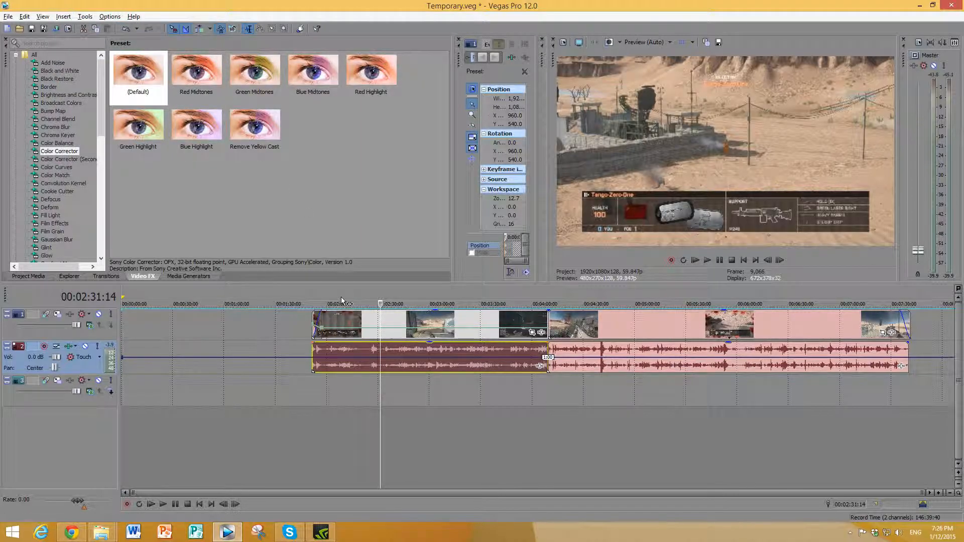
left_click(344, 362)
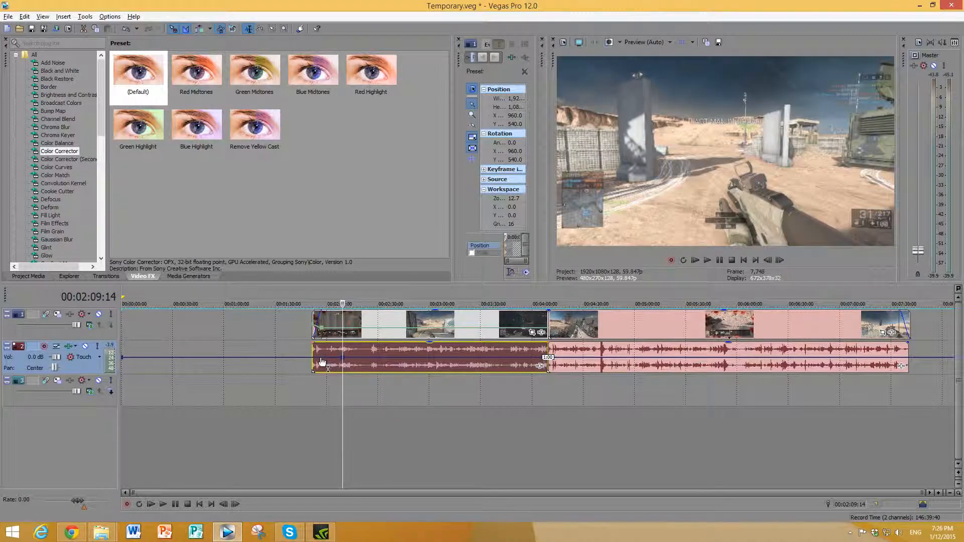
Lower the audio volume envelope point at 00:02:09:14 for a drop from 00:01:56:16, and add another point further along the first clip
left_click(321, 362)
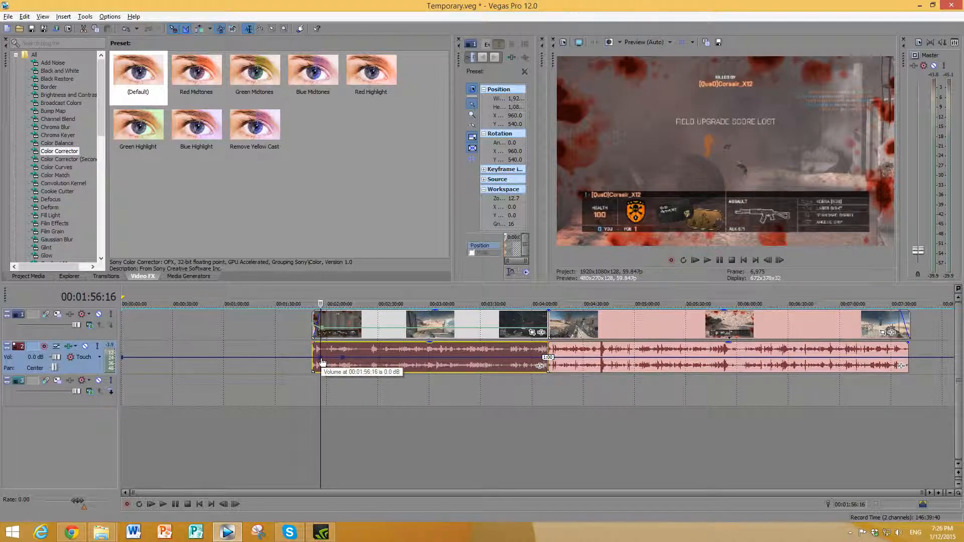
left_click_drag(344, 362, 343, 370)
left_click(720, 261)
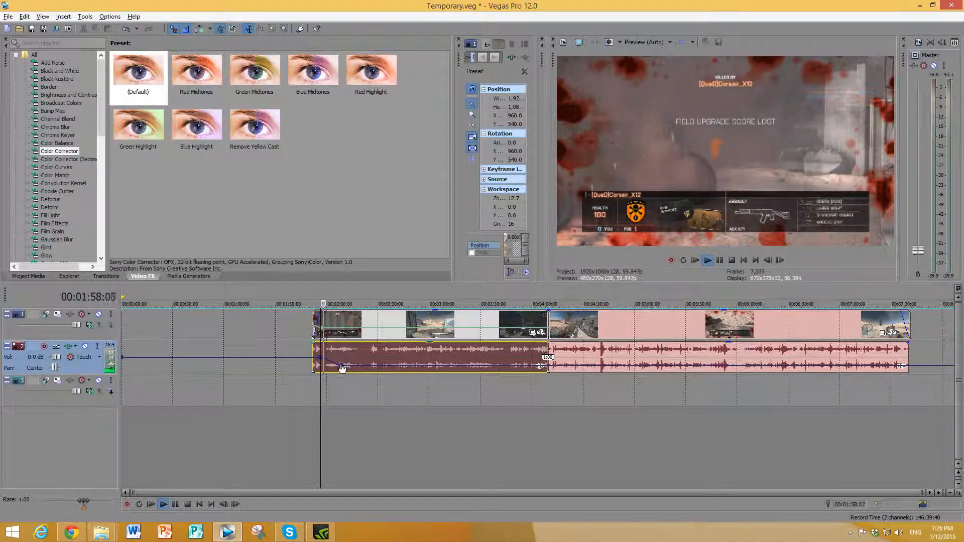
double_click(414, 367)
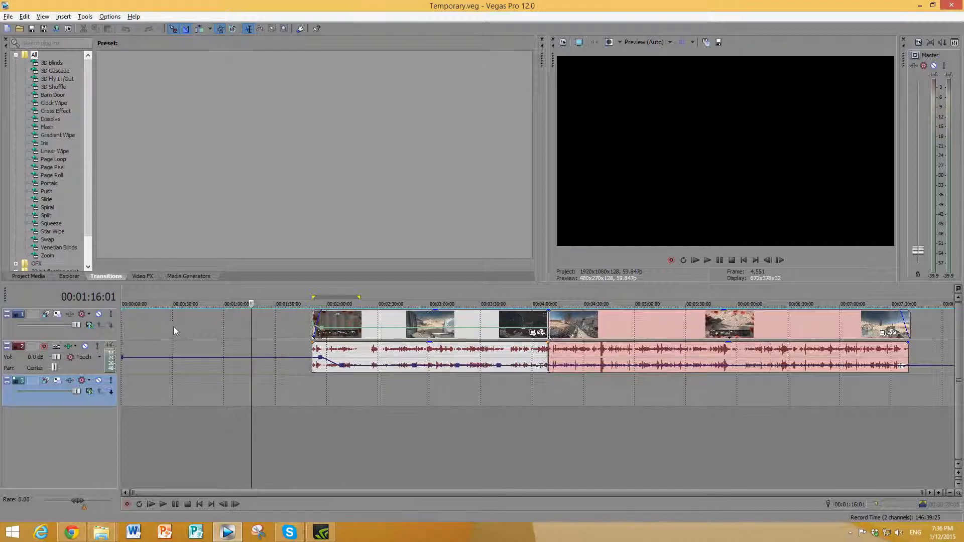
Mark a loop region and shift it over the first clip so it spans 00:02:05:28 to 00:02:43:06
left_click_drag(173, 332, 237, 335)
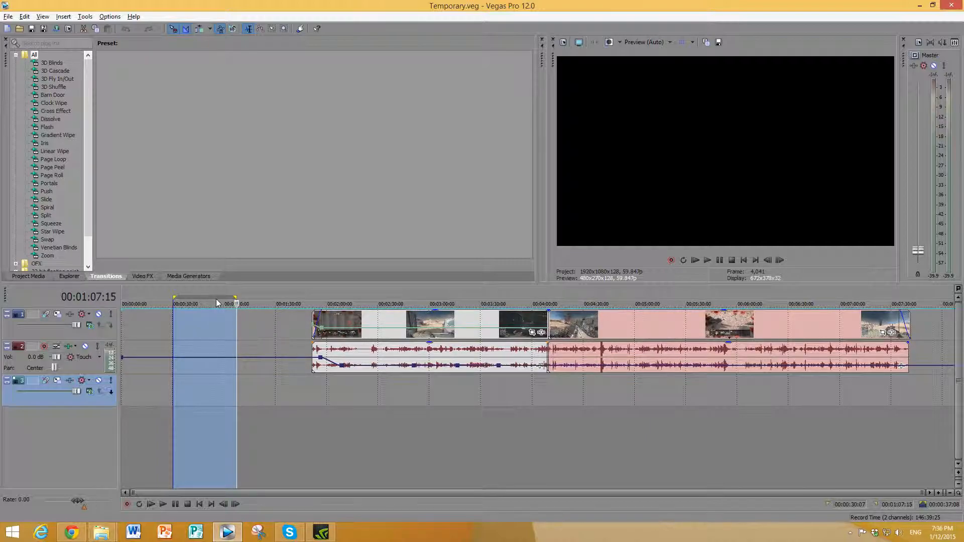
left_click_drag(216, 302, 380, 321)
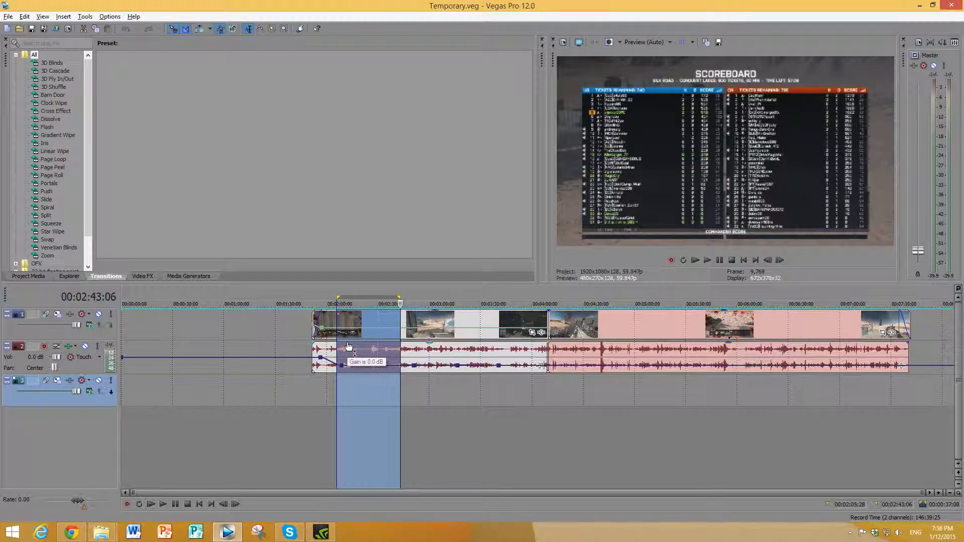
Review the Render As output formats for the loop region, highlight MainConcept MPEG-1 and the output name, and leave without rendering
left_click(57, 30)
left_click(401, 214)
scroll(520, 273, "down", 1)
mouse_move(718, 257)
left_mouse_down()
mouse_move(721, 289)
mouse_move(718, 260)
left_mouse_up()
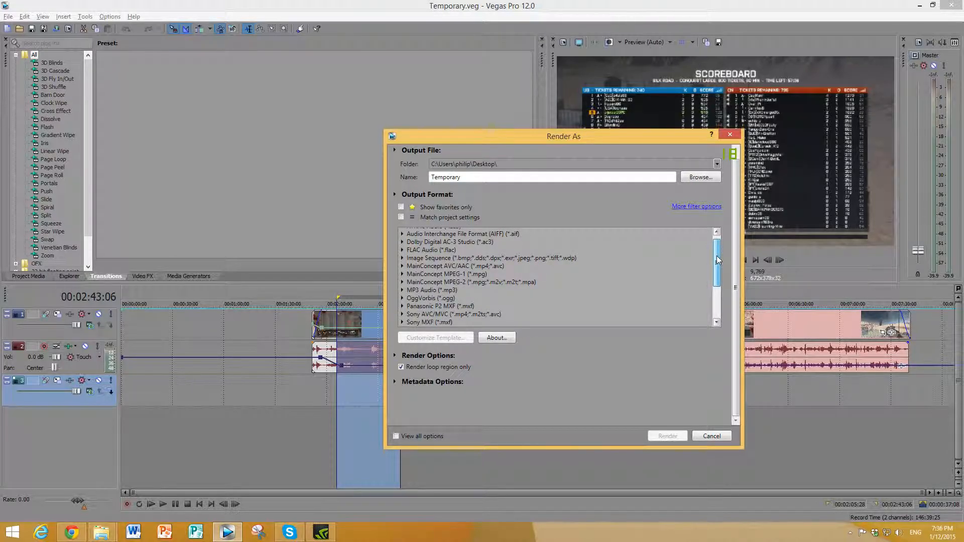
left_click_drag(717, 260, 718, 260)
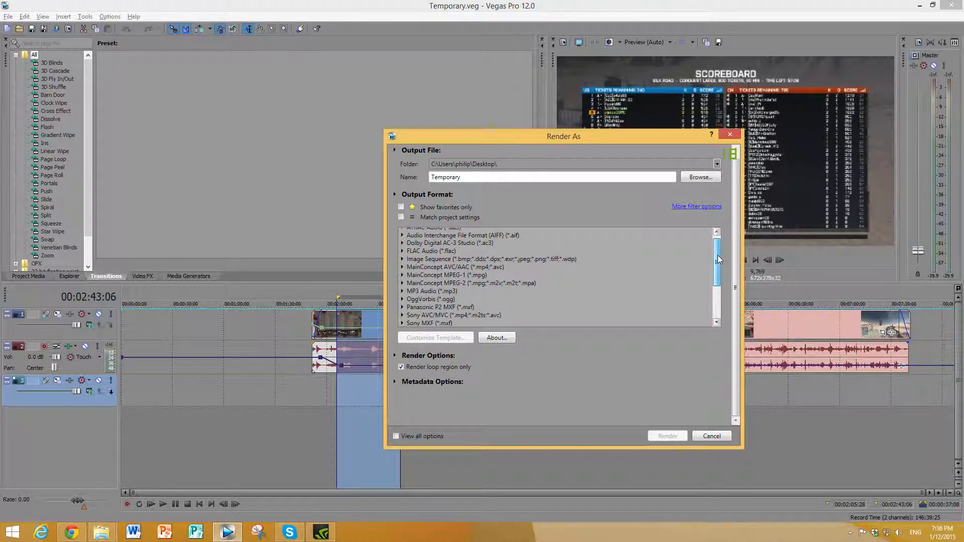
left_click(460, 275)
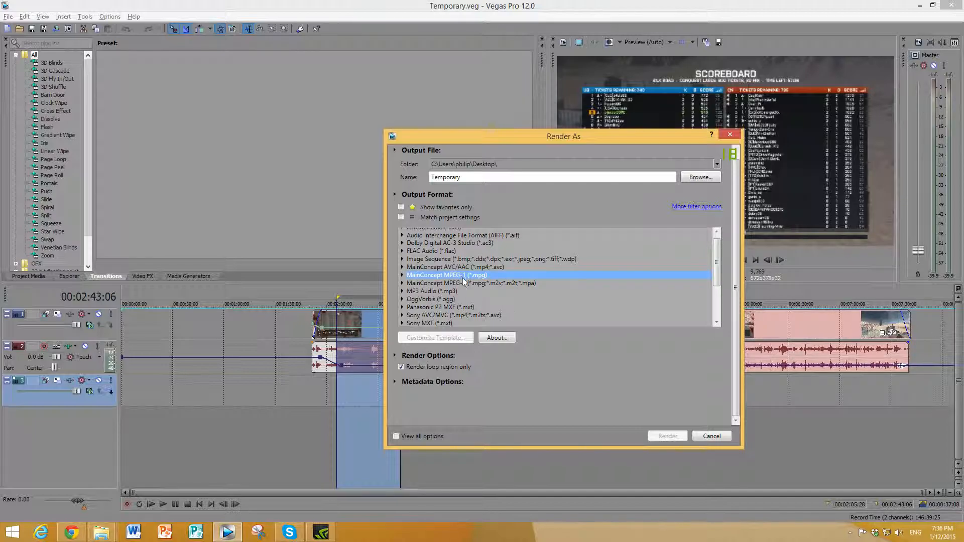
left_click(486, 179)
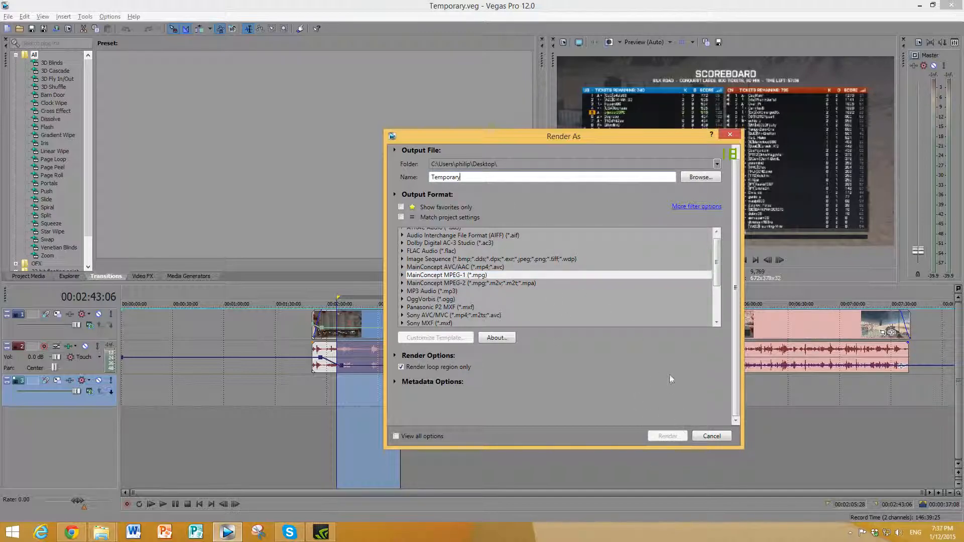
key("Escape")
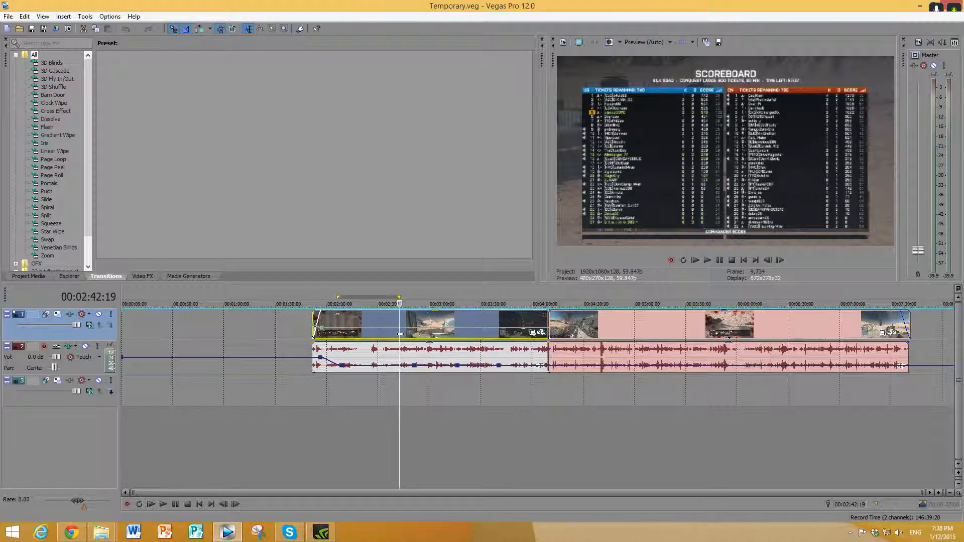
Save the project, check the Temporary project file in File Explorer's Sony Vegas Edit folder, and return to Vegas Pro
left_click(33, 31)
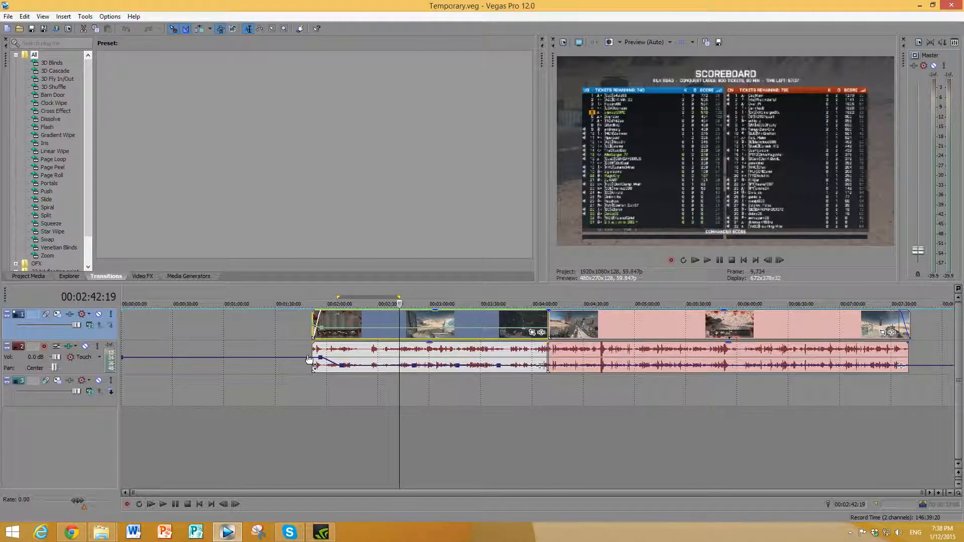
mouse_move(101, 533)
left_click(166, 510)
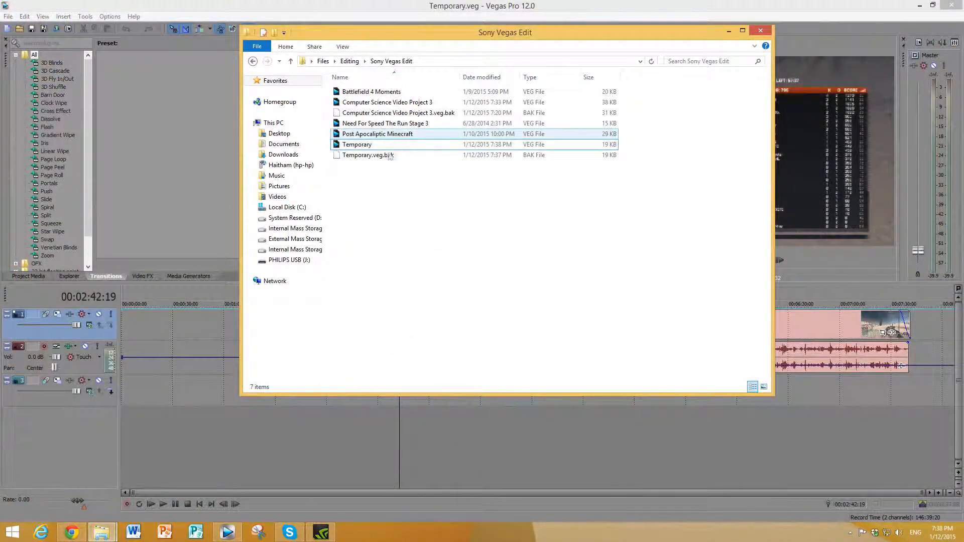
left_click(526, 146)
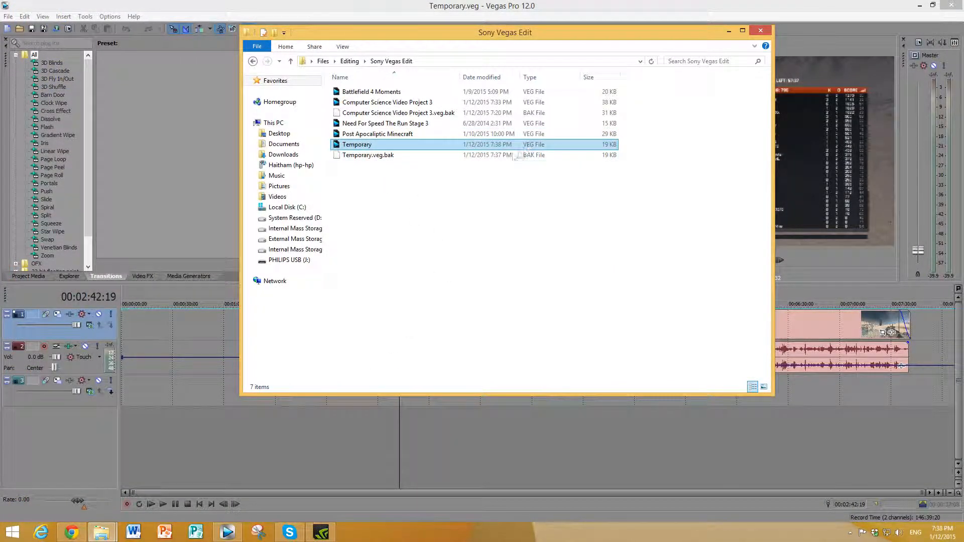
left_click(502, 249)
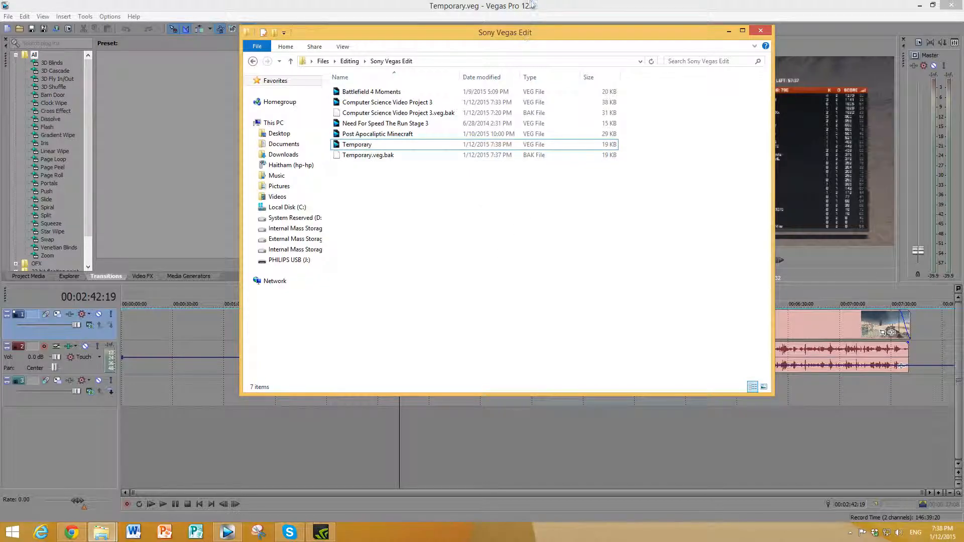
left_click(531, 5)
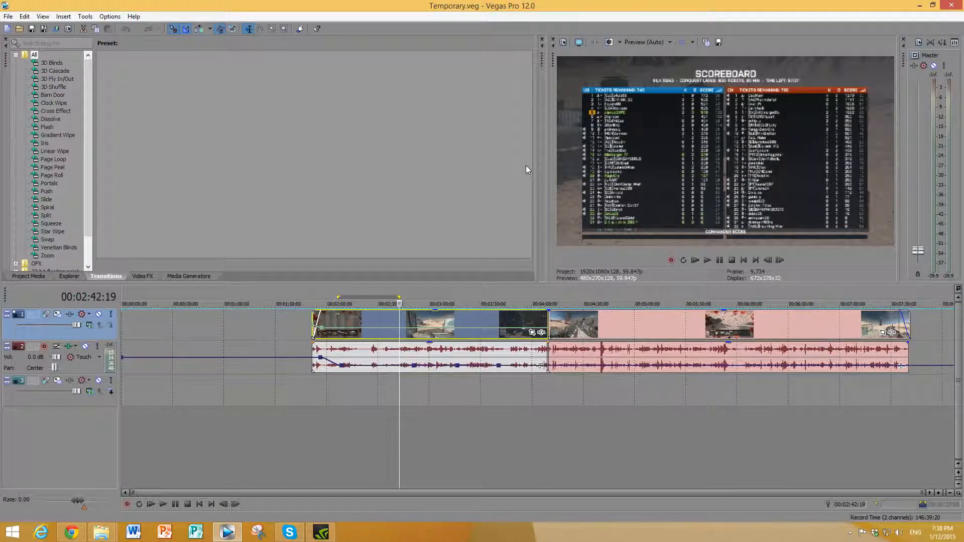